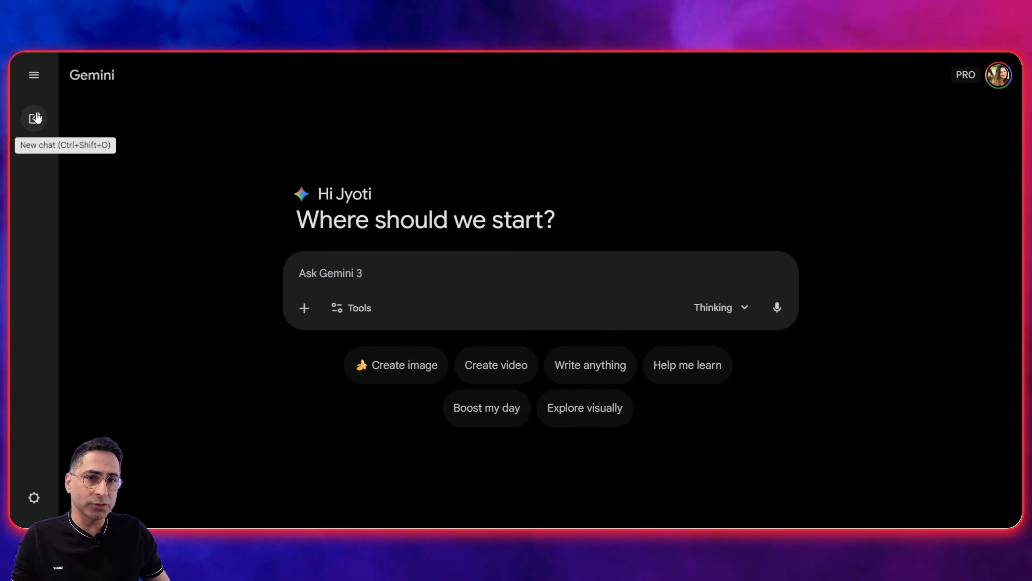
Open the Gems area and generate a mini app from the prompt "Create an app to help me evaluate neighborhoods for real estate investment".
{"action": "left_click", "coordinate": [35, 82]}
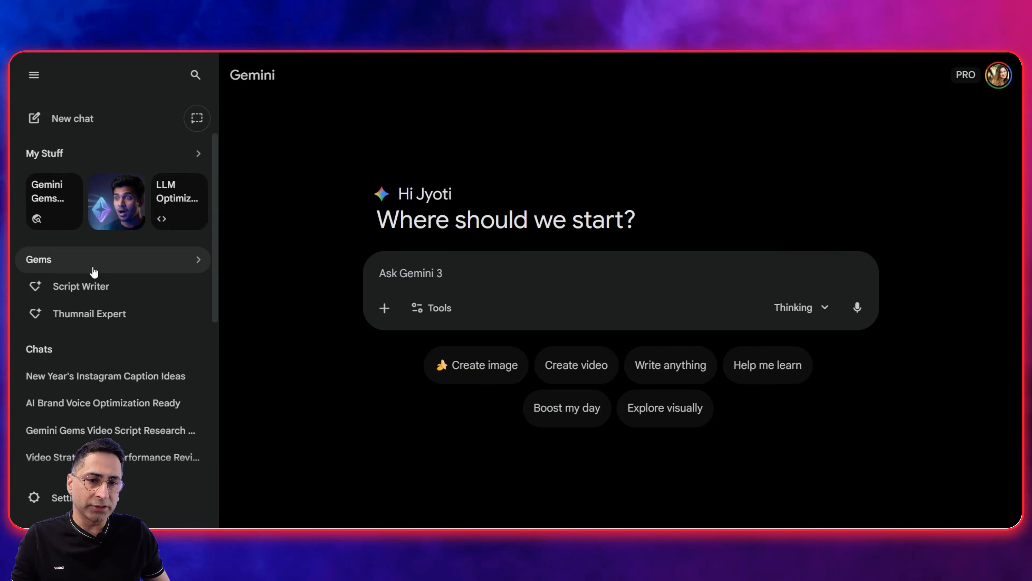
{"action": "left_click", "coordinate": [91, 263]}
{"action": "left_click", "coordinate": [33, 75]}
{"action": "scroll", "coordinate": [563, 236], "scroll_direction": "down", "scroll_amount": 3}
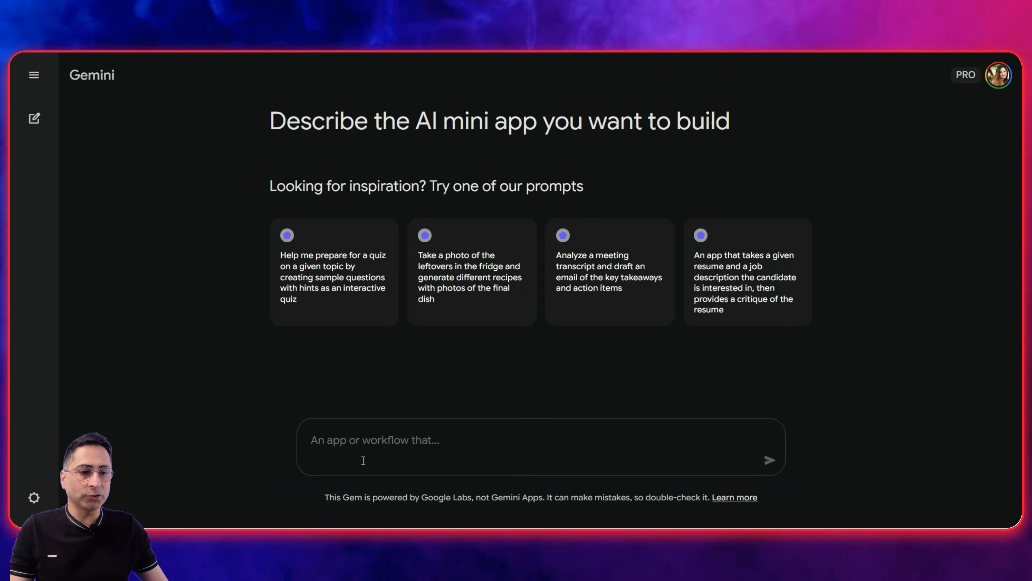
{"action": "type", "text": "Create an app to help me evaluate neighborhoods for real estate investment"}
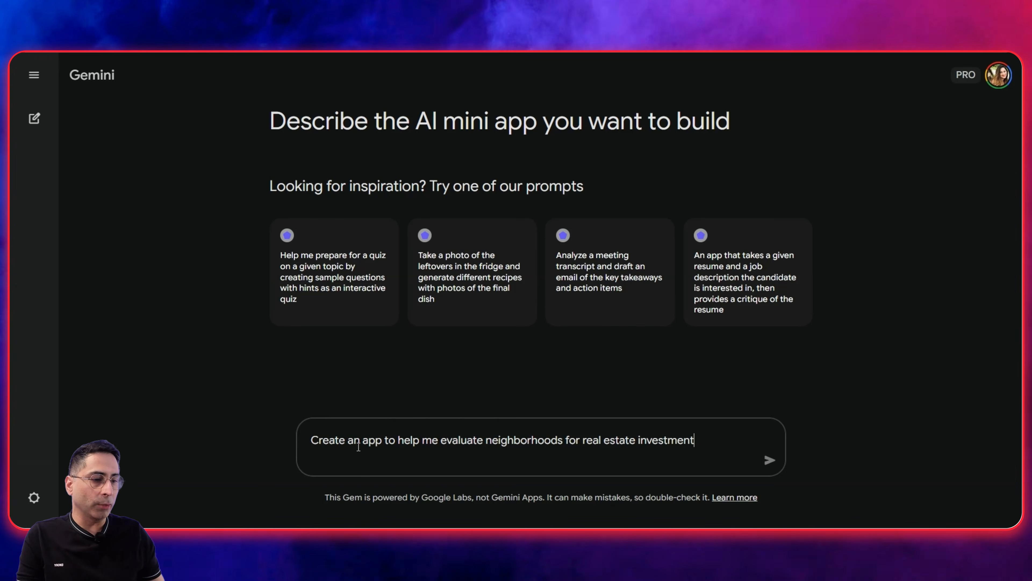
{"action": "left_click", "coordinate": [764, 463]}
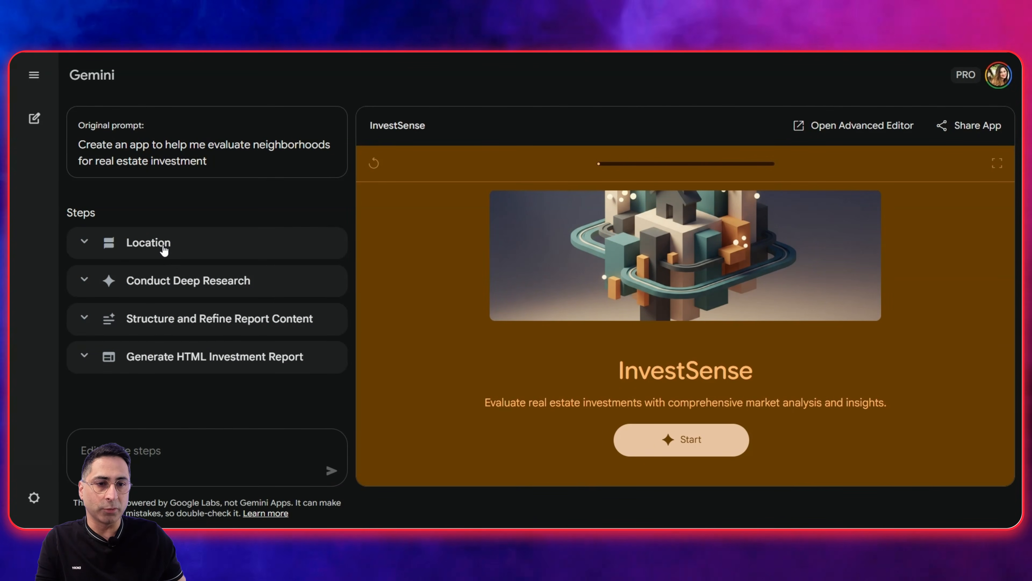
Glance at the Location step's details, start the InvestSense app and submit "Bee Cave, Austin" as the location.
{"action": "left_click", "coordinate": [164, 249]}
{"action": "left_click", "coordinate": [162, 244]}
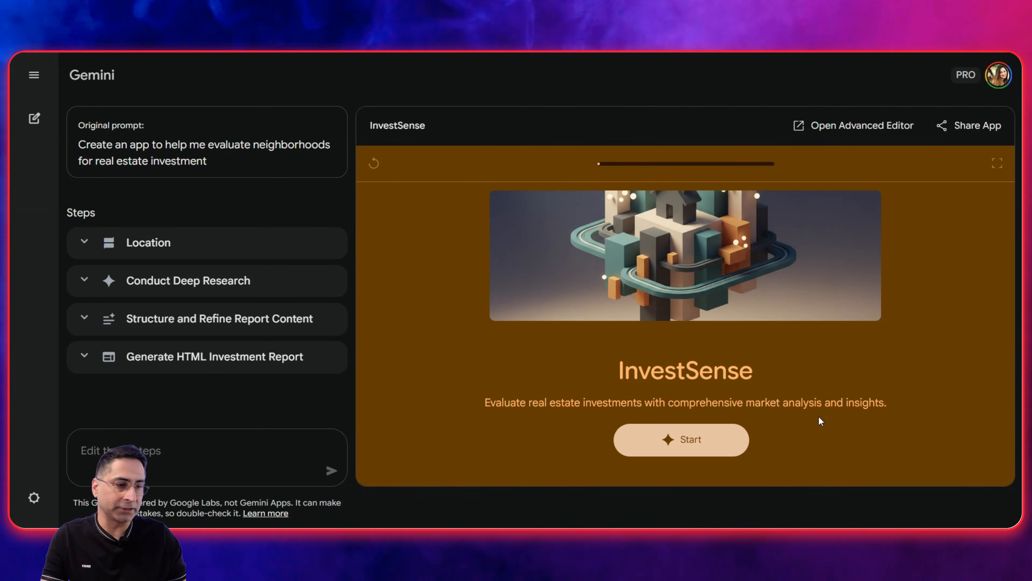
{"action": "left_click", "coordinate": [642, 436]}
{"action": "type", "text": "Bee Cave, Au"}
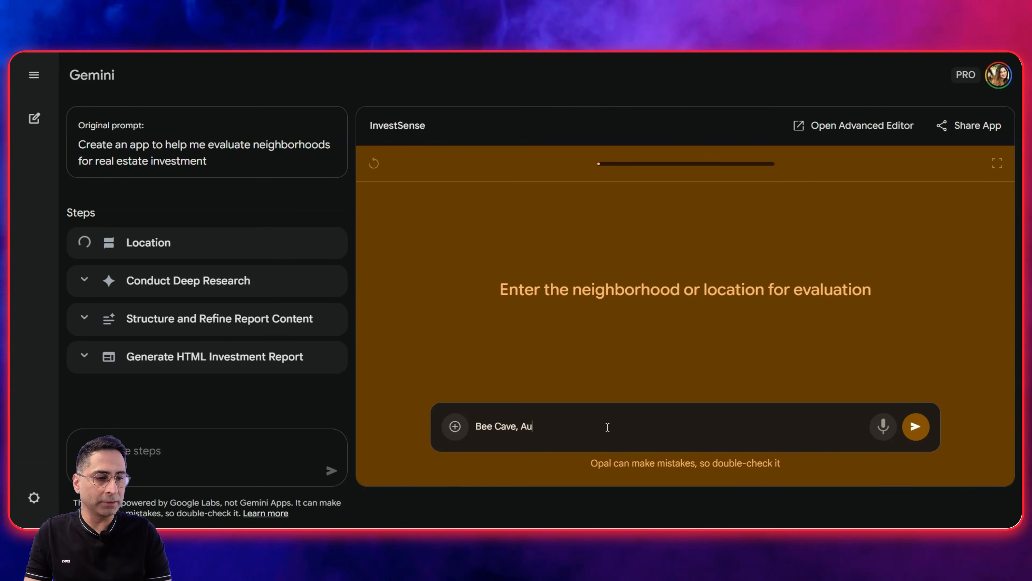
{"action": "type", "text": "stin"}
{"action": "key", "text": "Return"}
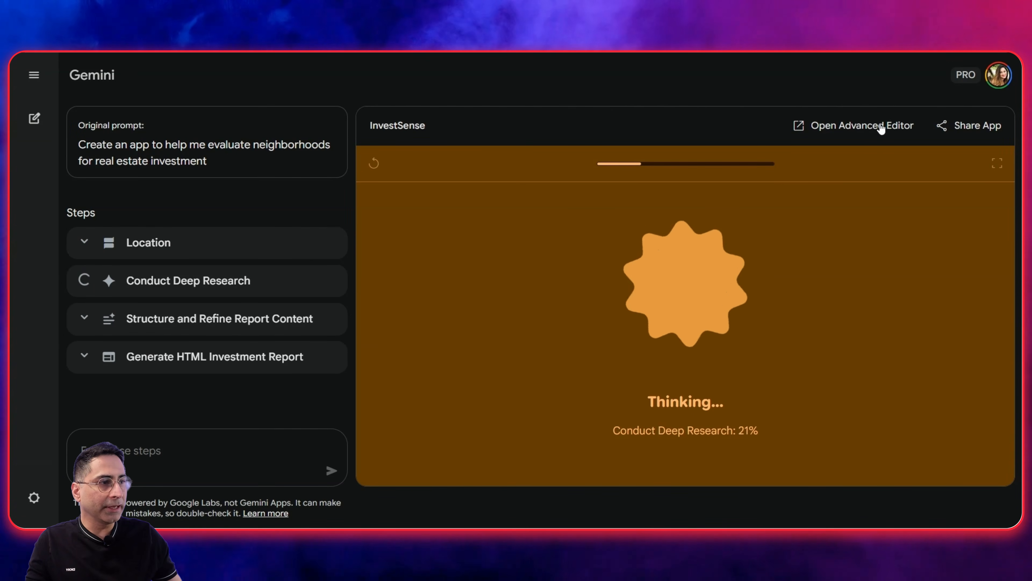
Expand the generated Bee Cave report to full screen and review its investment metrics, demographics, market trends and amenities.
{"action": "left_click", "coordinate": [869, 127]}
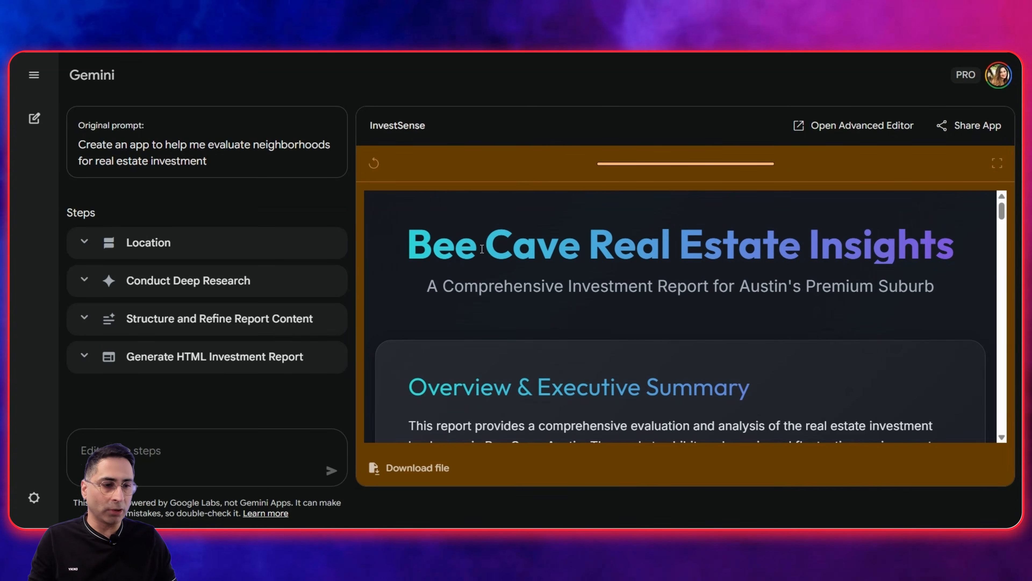
{"action": "left_click", "coordinate": [997, 164]}
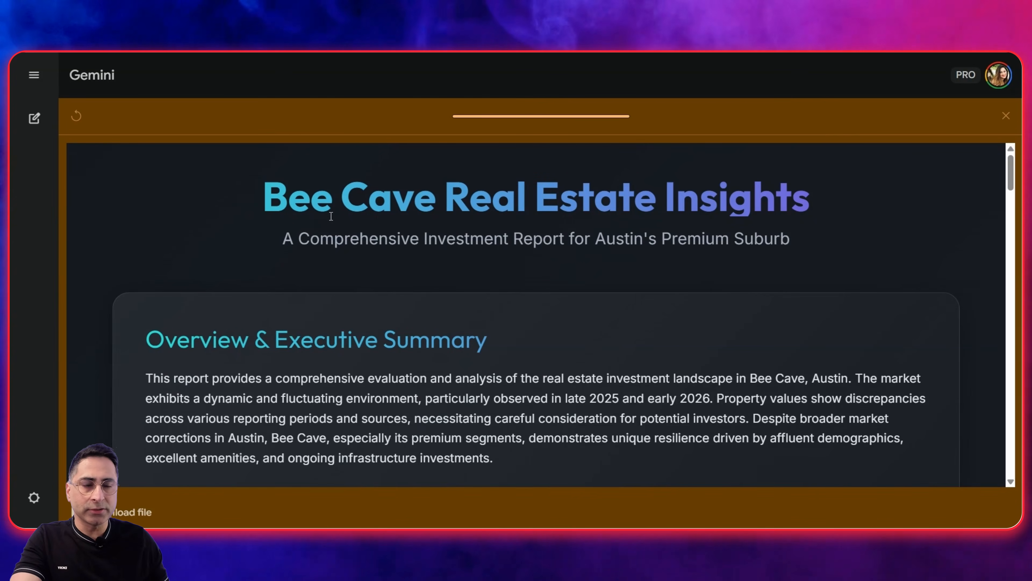
{"action": "left_click_drag", "start_coordinate": [263, 199], "coordinate": [618, 216]}
{"action": "scroll", "coordinate": [362, 246], "scroll_direction": "down", "scroll_amount": 1}
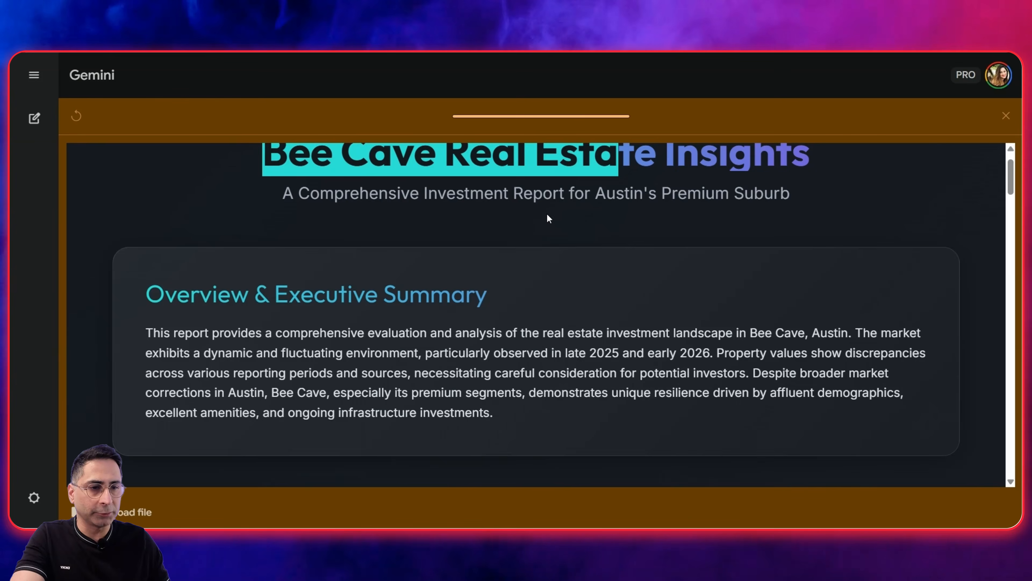
{"action": "scroll", "coordinate": [547, 216], "scroll_direction": "down", "scroll_amount": 6}
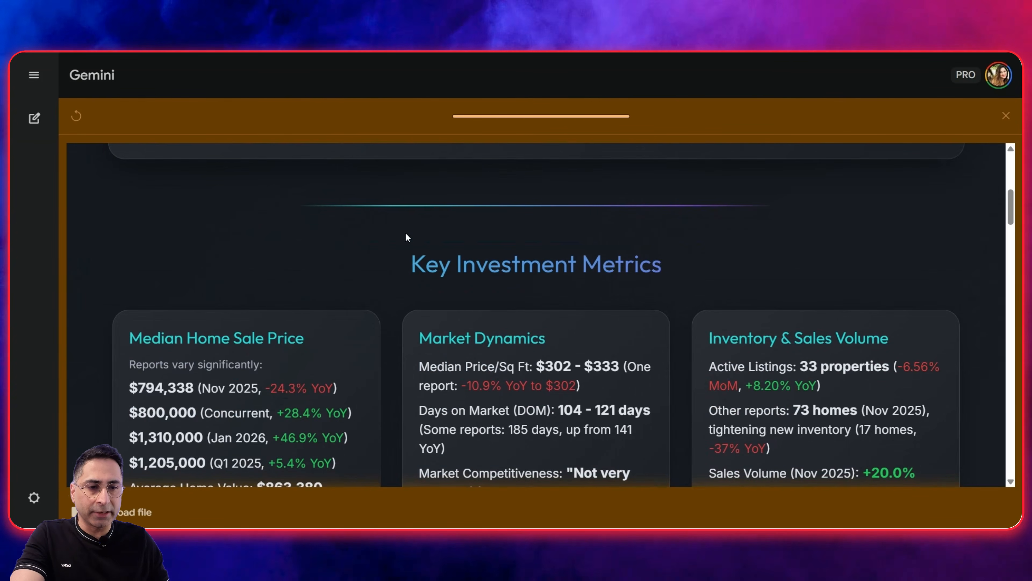
{"action": "scroll", "coordinate": [552, 178], "scroll_direction": "down", "scroll_amount": 3}
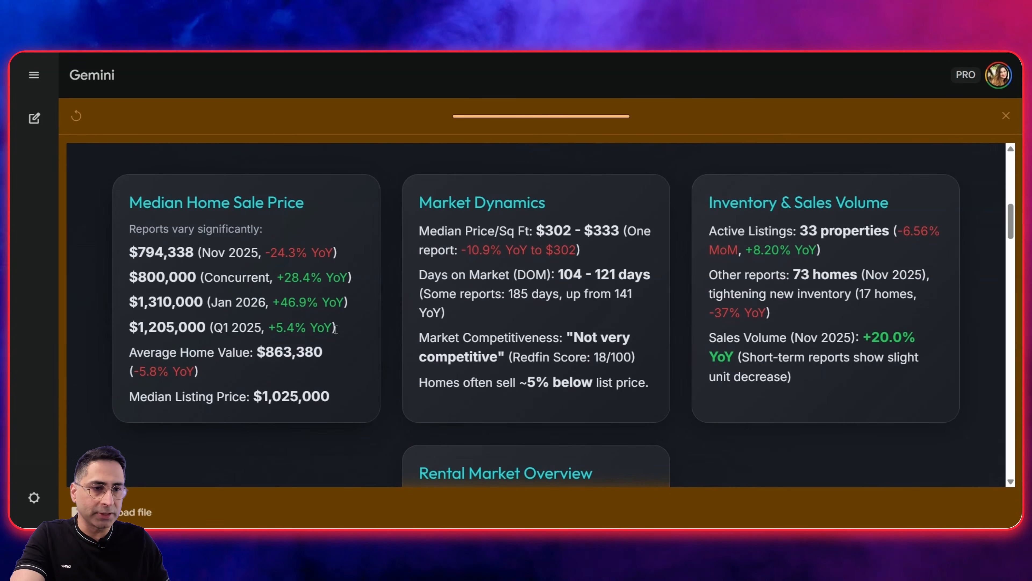
{"action": "scroll", "coordinate": [335, 329], "scroll_direction": "down", "scroll_amount": 2}
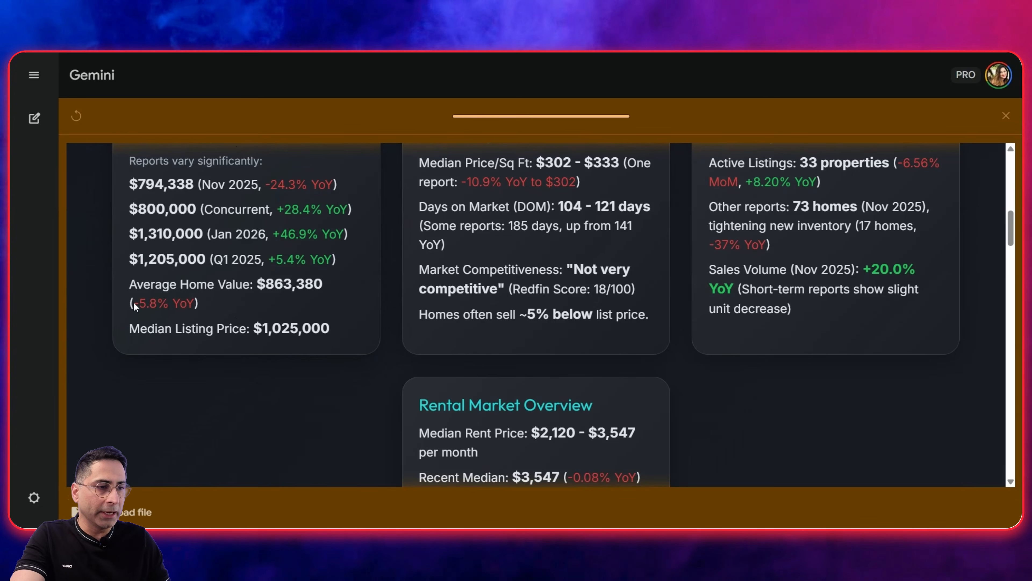
{"action": "scroll", "coordinate": [247, 307], "scroll_direction": "down", "scroll_amount": 10}
{"action": "scroll", "coordinate": [249, 309], "scroll_direction": "down", "scroll_amount": 4}
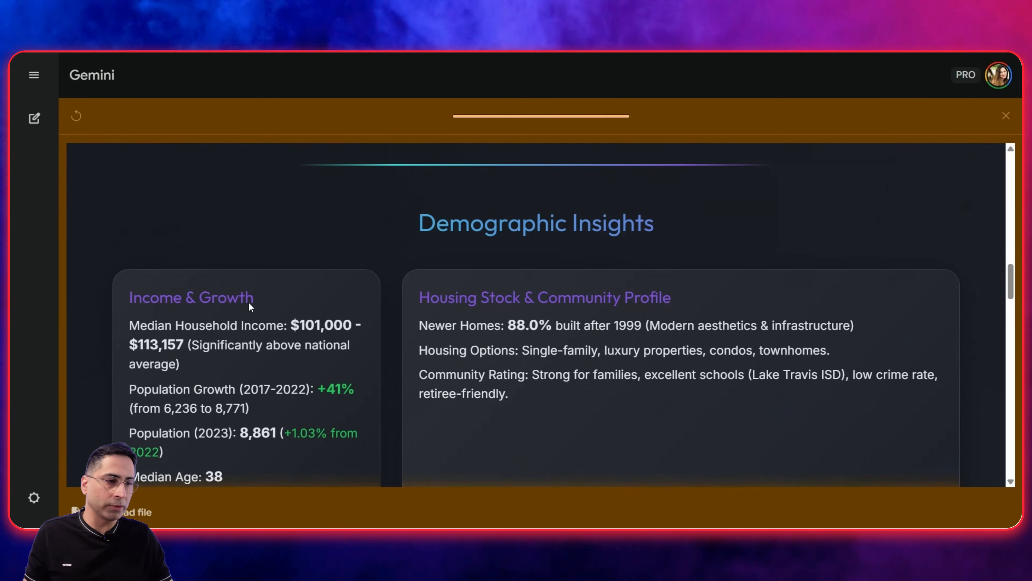
{"action": "scroll", "coordinate": [251, 307], "scroll_direction": "down", "scroll_amount": 5}
{"action": "scroll", "coordinate": [249, 300], "scroll_direction": "down", "scroll_amount": 9}
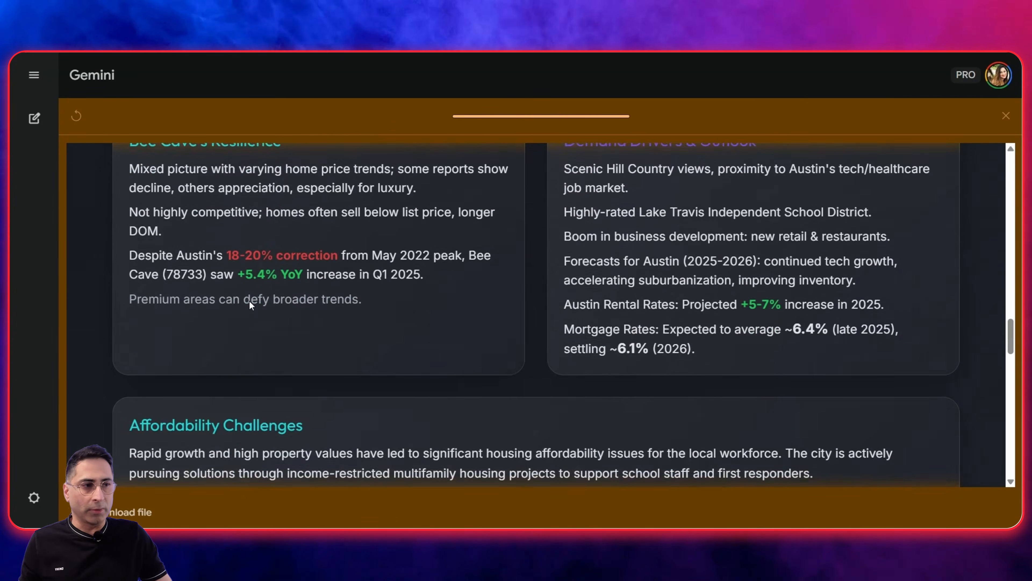
{"action": "scroll", "coordinate": [481, 337], "scroll_direction": "down", "scroll_amount": 5}
{"action": "scroll", "coordinate": [483, 342], "scroll_direction": "down", "scroll_amount": 14}
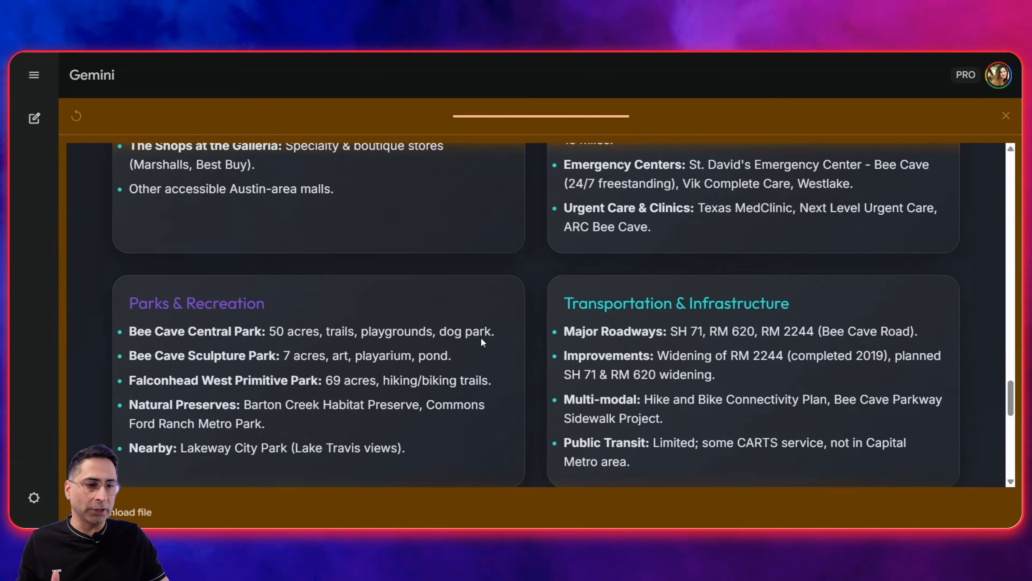
{"action": "scroll", "coordinate": [483, 341], "scroll_direction": "down", "scroll_amount": 3}
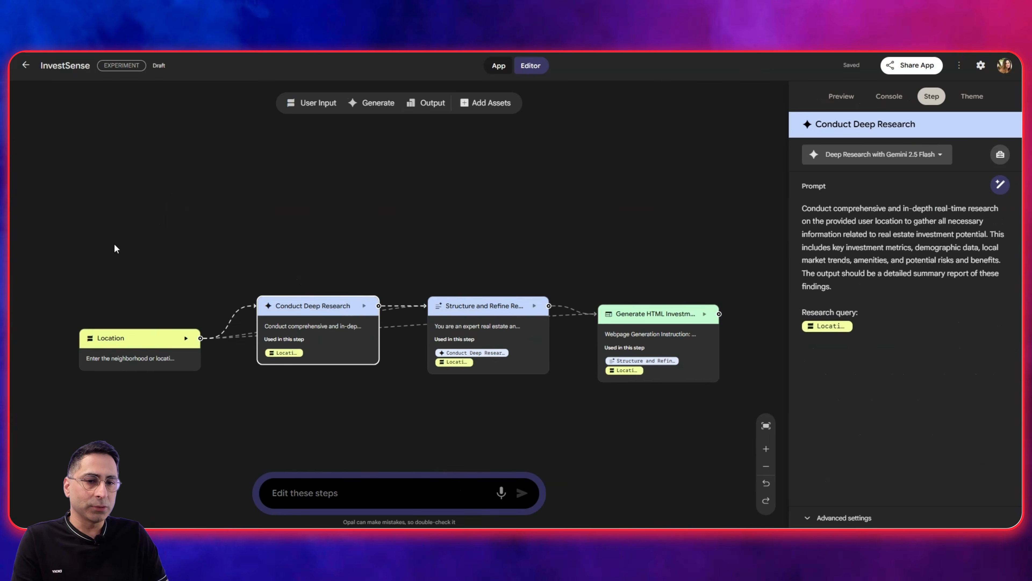
In the advanced editor, shift the Location node slightly away from the research node and widen the step details area.
{"action": "scroll", "coordinate": [164, 257], "scroll_direction": "down", "scroll_amount": 3}
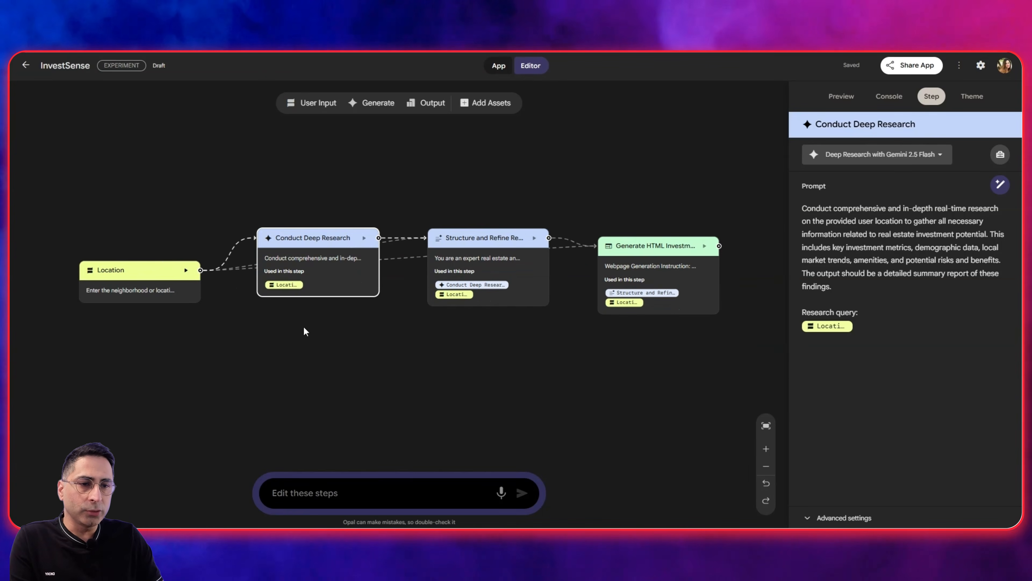
{"action": "left_click_drag", "start_coordinate": [159, 280], "coordinate": [148, 268]}
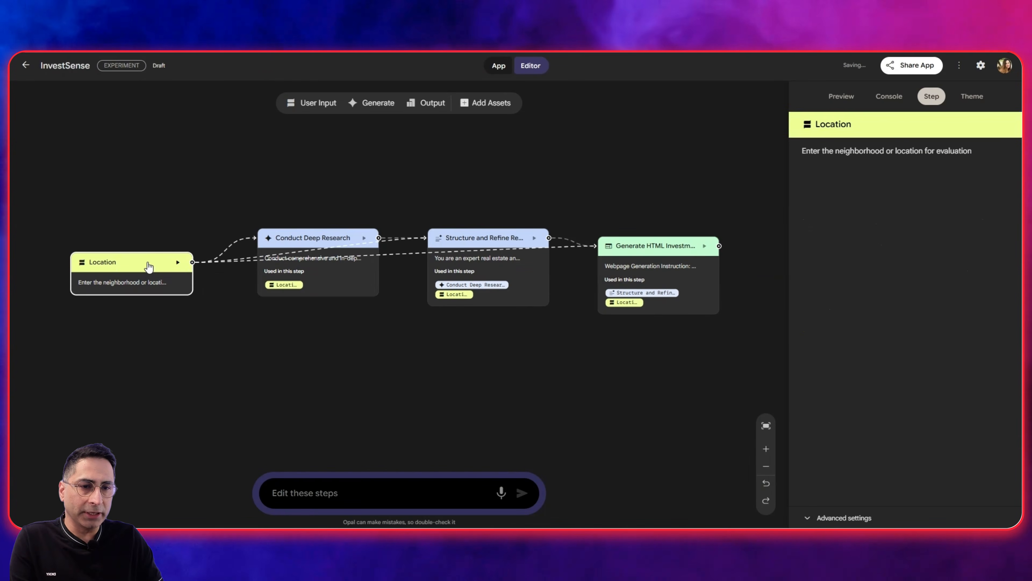
{"action": "left_click_drag", "start_coordinate": [790, 212], "coordinate": [733, 218]}
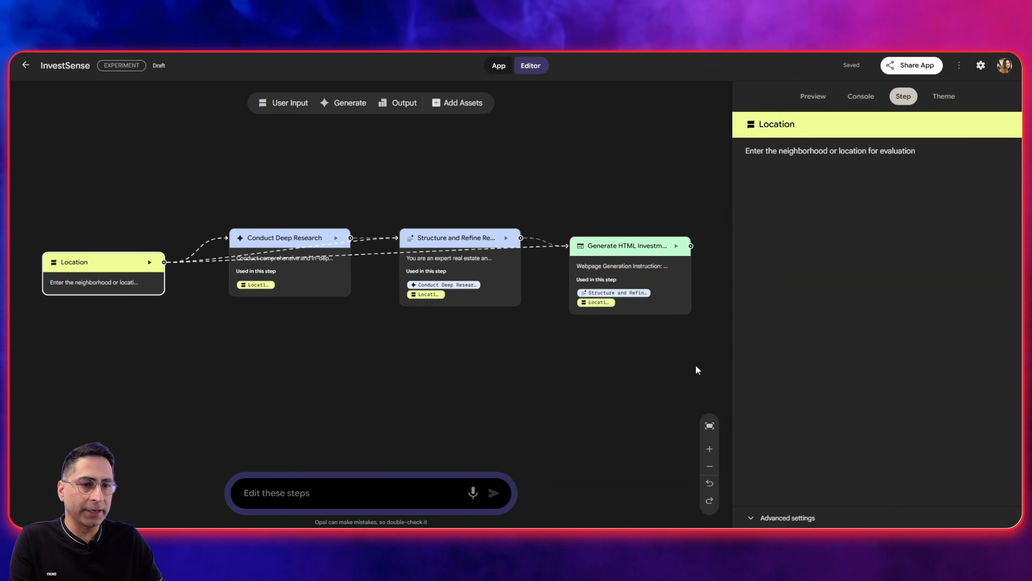
Switch the Conduct Deep Research step's model to Gemini 3 Pro and move its node higher on the canvas.
{"action": "left_click", "coordinate": [278, 240]}
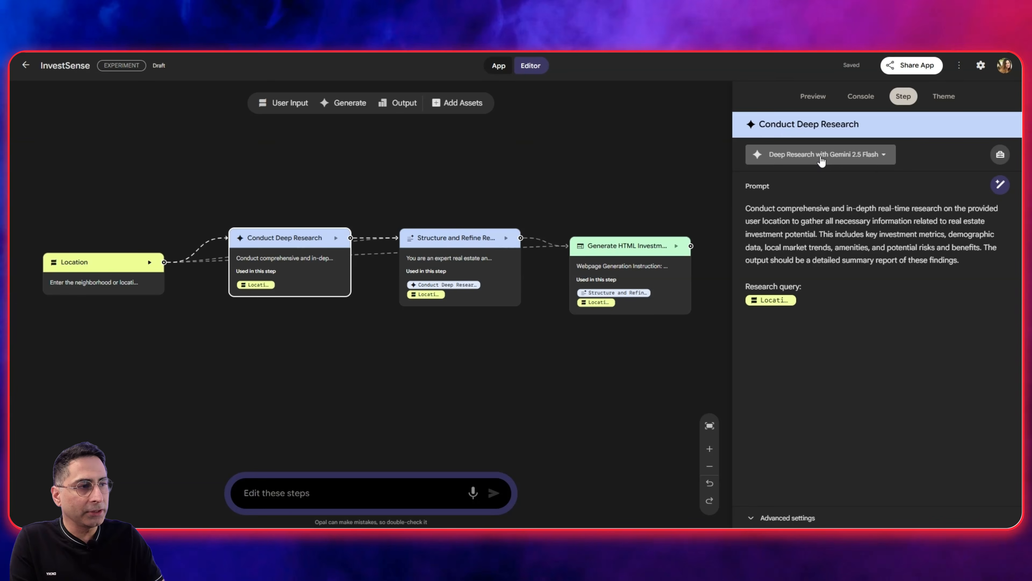
{"action": "left_click", "coordinate": [822, 160]}
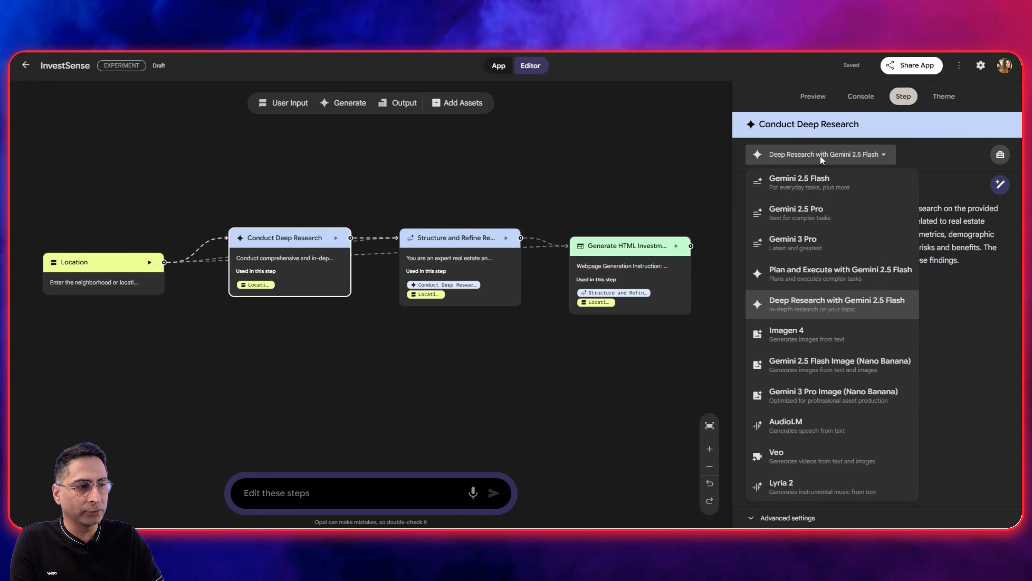
{"action": "left_click", "coordinate": [814, 244]}
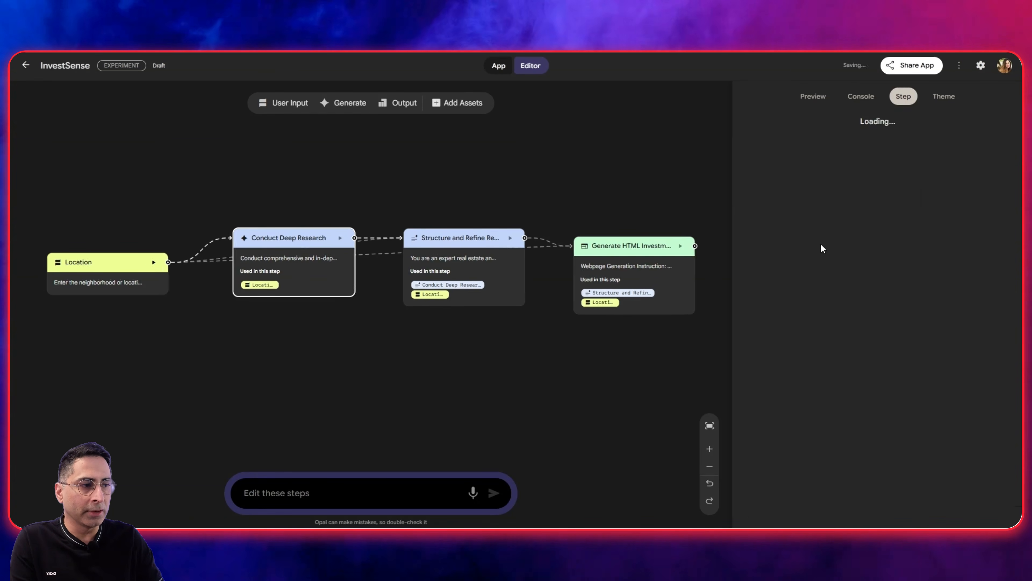
{"action": "left_click_drag", "start_coordinate": [315, 244], "coordinate": [303, 179]}
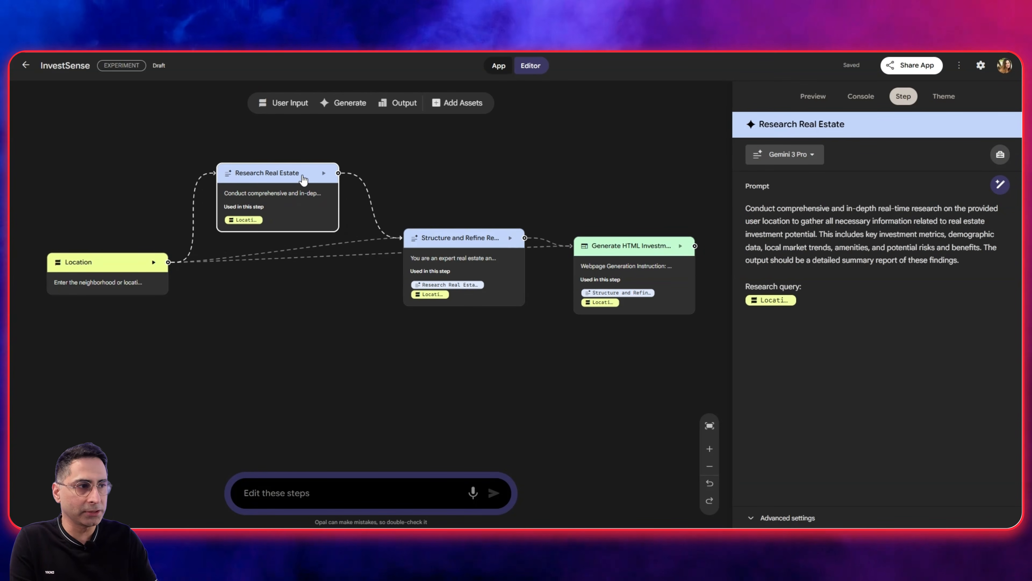
Set the Structure and Refine Report Content step's model to Gemini 3 Pro Image (Nano Banana) and spread the workflow nodes apart.
{"action": "left_click_drag", "start_coordinate": [431, 240], "coordinate": [422, 183]}
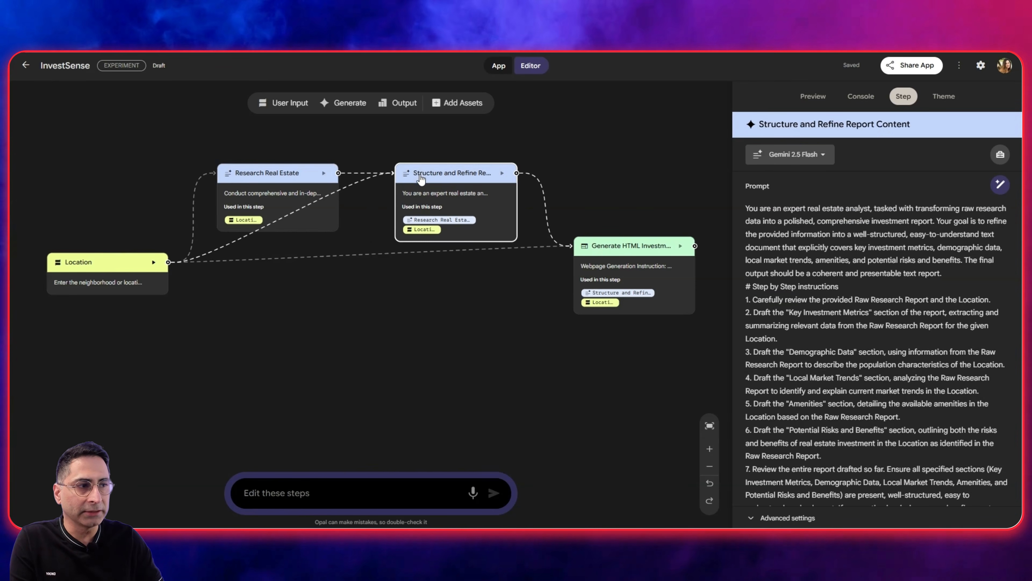
{"action": "left_click", "coordinate": [796, 159]}
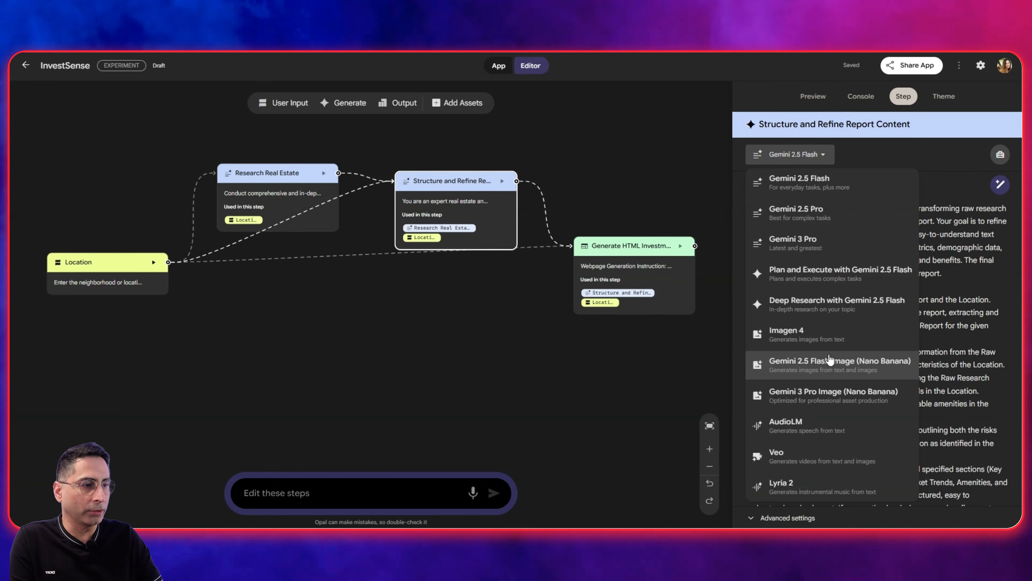
{"action": "left_click", "coordinate": [829, 396]}
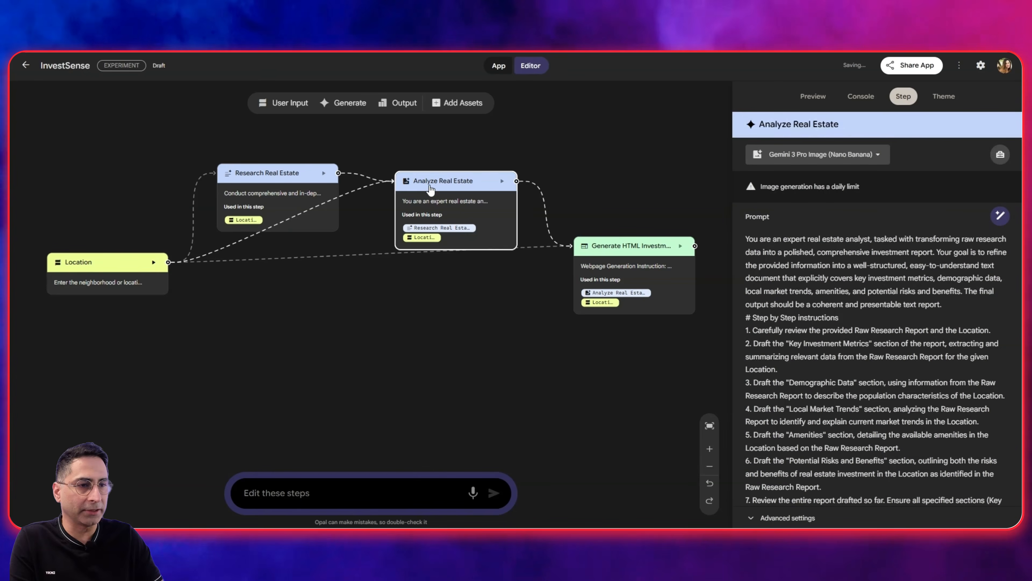
{"action": "left_click_drag", "start_coordinate": [430, 189], "coordinate": [429, 171]}
{"action": "left_click_drag", "start_coordinate": [619, 255], "coordinate": [613, 294]}
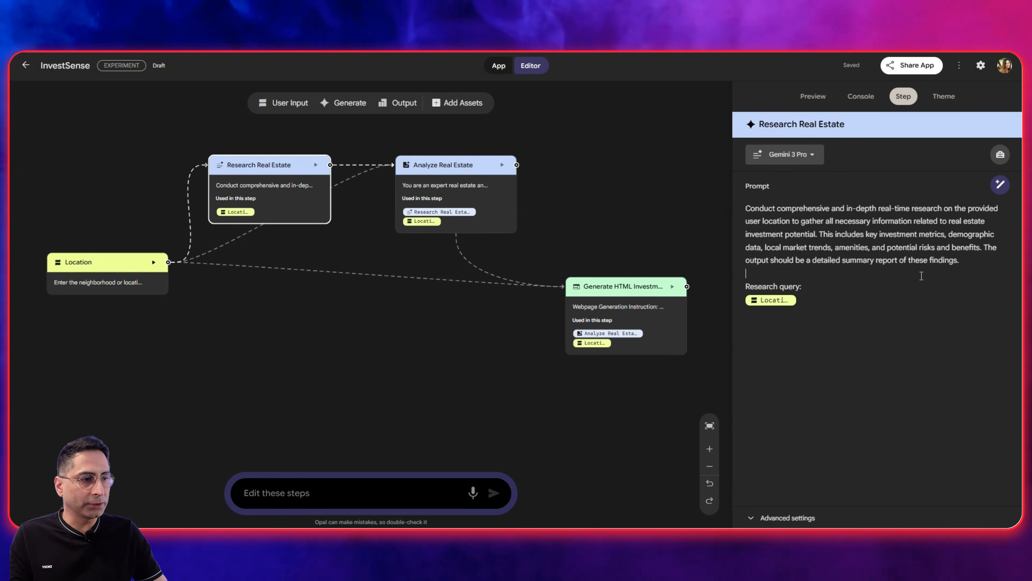
Add a new line with @ to the Research Real Estate prompt and review the tools and steps it can reference.
{"action": "left_click", "coordinate": [809, 270]}
{"action": "key", "text": "Return"}
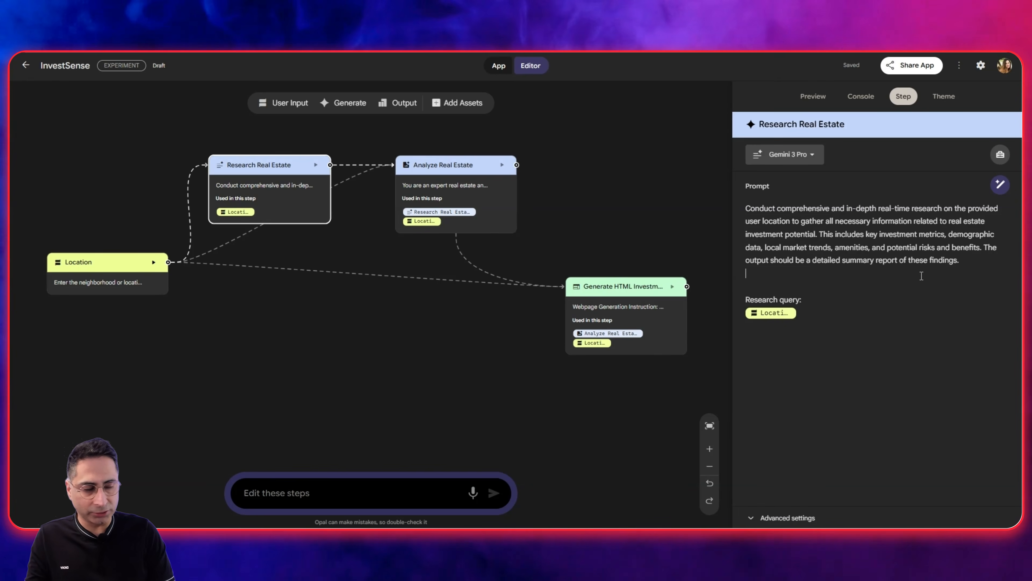
{"action": "type", "text": "@"}
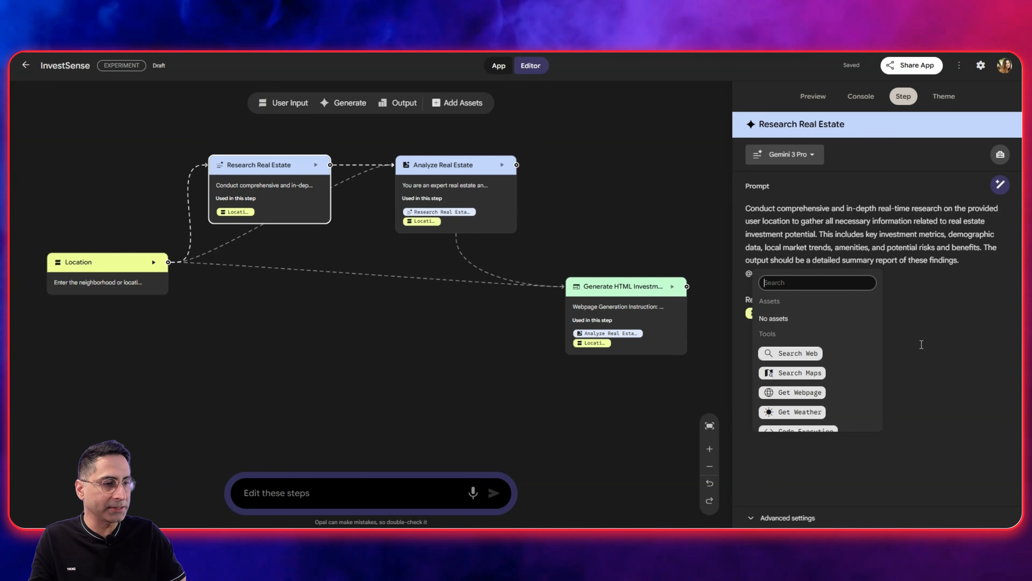
{"action": "scroll", "coordinate": [805, 340], "scroll_direction": "down", "scroll_amount": 3}
{"action": "scroll", "coordinate": [805, 339], "scroll_direction": "up", "scroll_amount": 2}
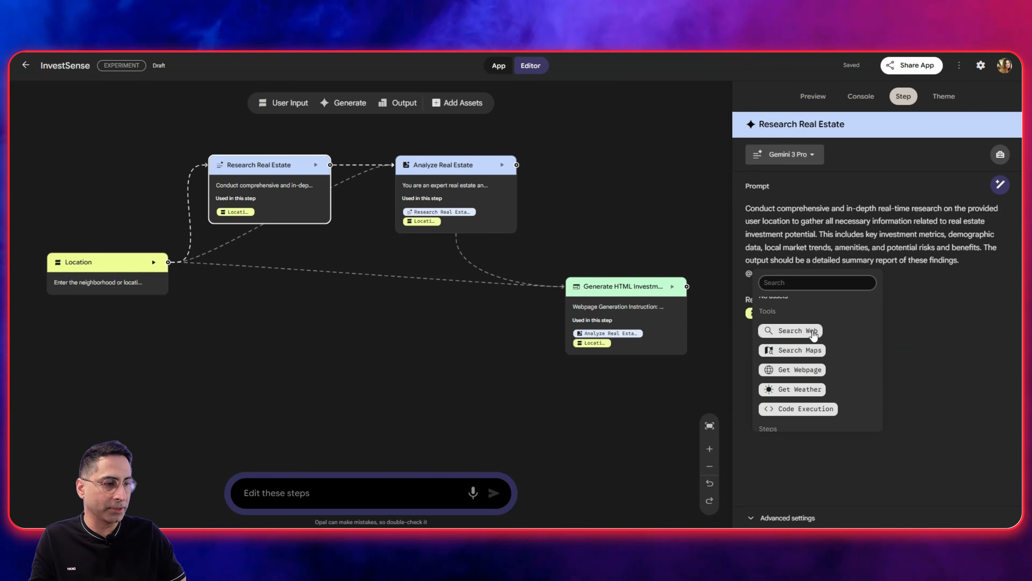
{"action": "scroll", "coordinate": [810, 336], "scroll_direction": "down", "scroll_amount": 1}
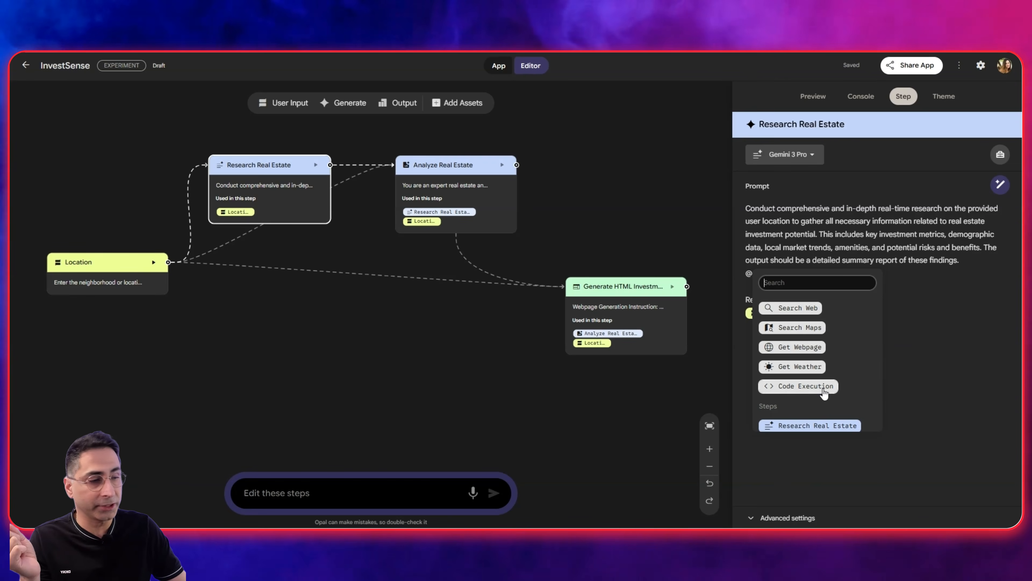
{"action": "scroll", "coordinate": [824, 392], "scroll_direction": "down", "scroll_amount": 3}
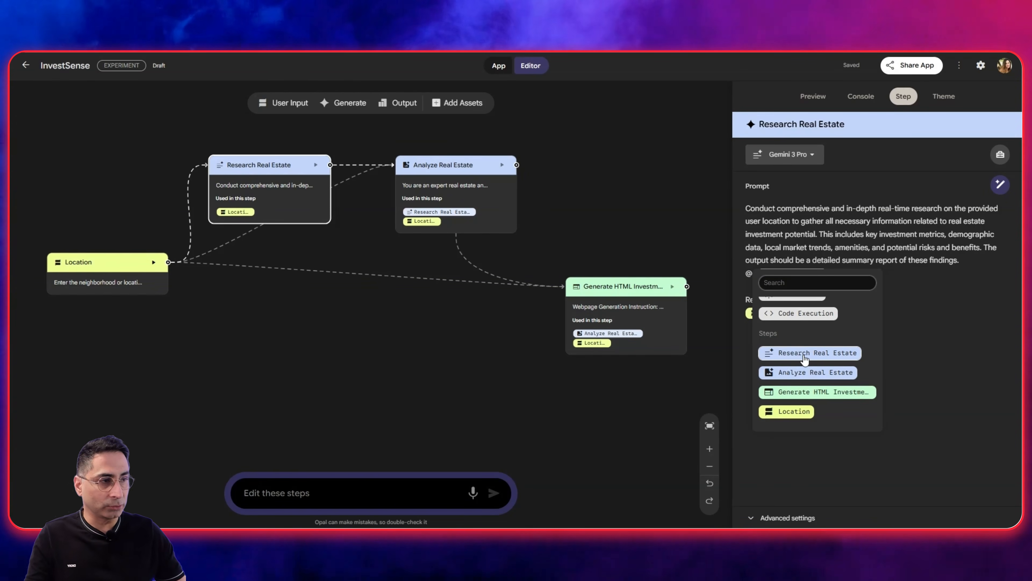
{"action": "left_click", "coordinate": [903, 338]}
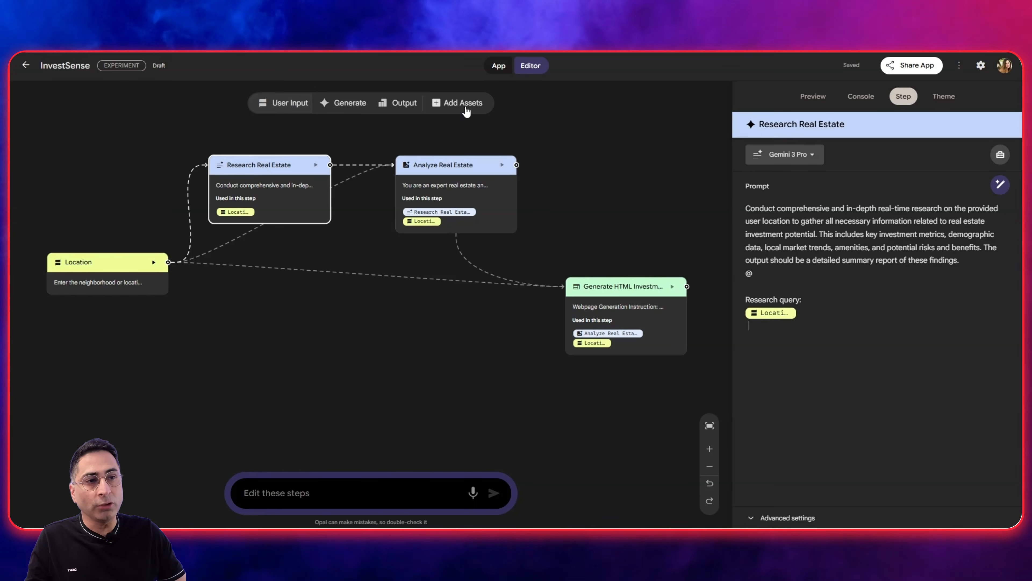
Add an Output step to the workflow canvas.
{"action": "left_click", "coordinate": [401, 104]}
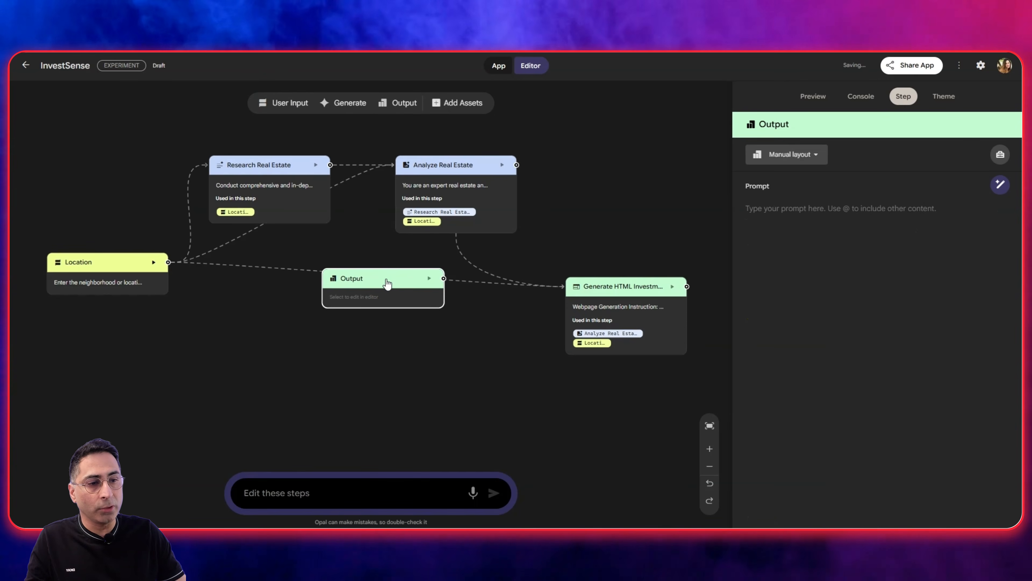
Set the Output step to Webpage with auto-layout, review the other output formats, and move its node lower on the canvas.
{"action": "left_click", "coordinate": [762, 163]}
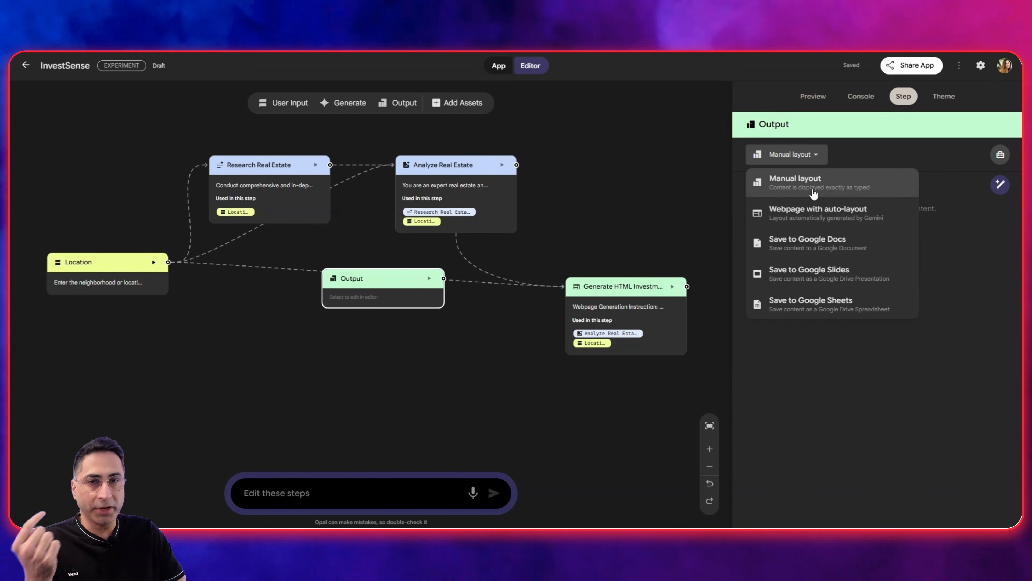
{"action": "left_click", "coordinate": [813, 222]}
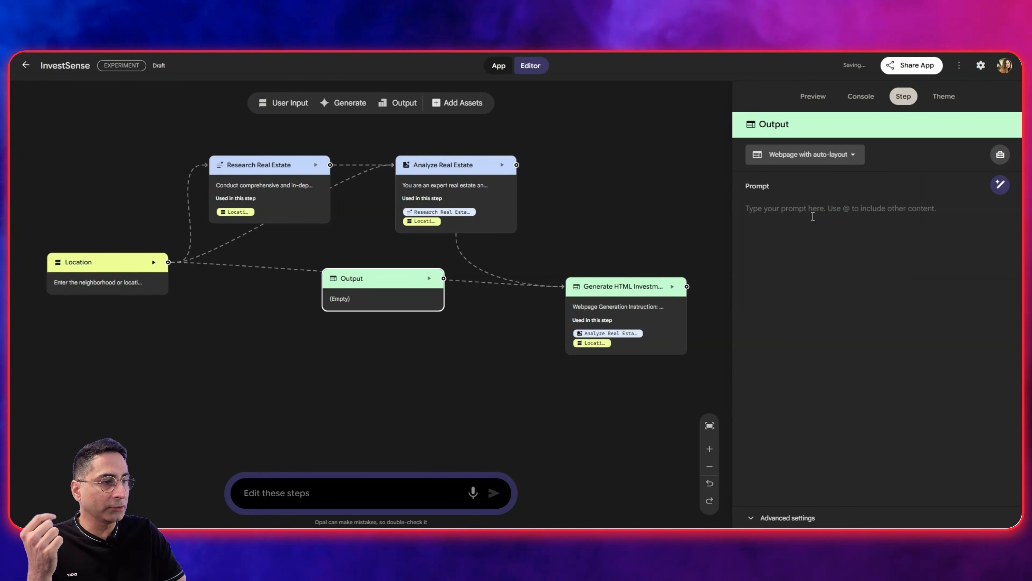
{"action": "left_click", "coordinate": [799, 155]}
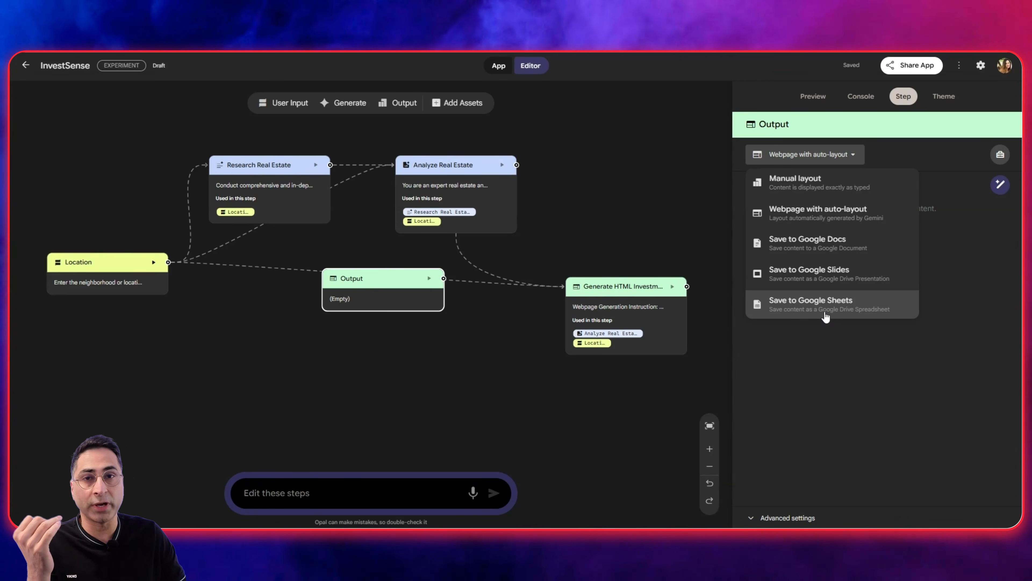
{"action": "left_click", "coordinate": [796, 393]}
{"action": "left_click_drag", "start_coordinate": [397, 279], "coordinate": [399, 352]}
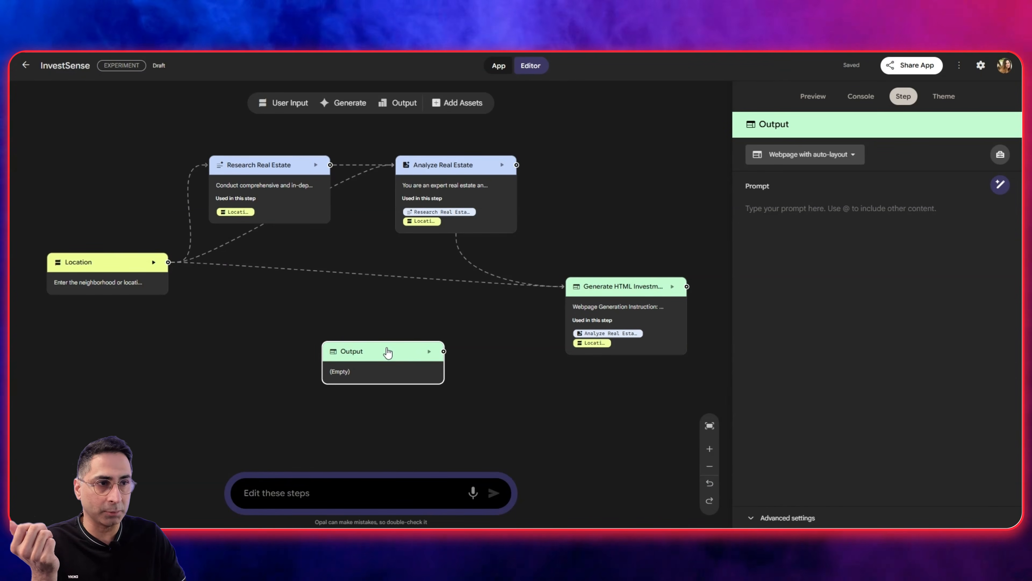
Review the asset types that can be added and delete the empty Output step from the workflow.
{"action": "left_click", "coordinate": [462, 103]}
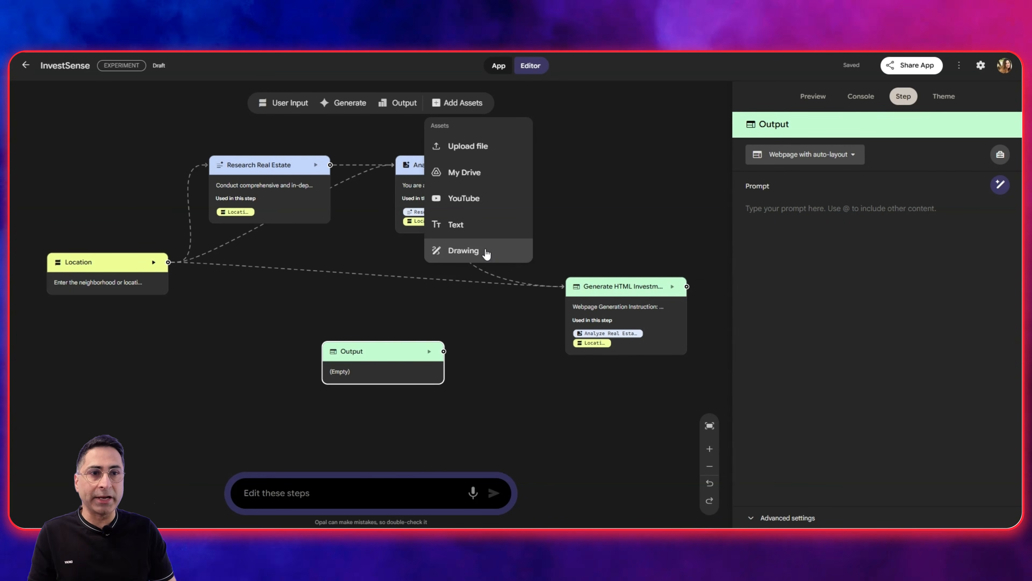
{"action": "left_click", "coordinate": [348, 335]}
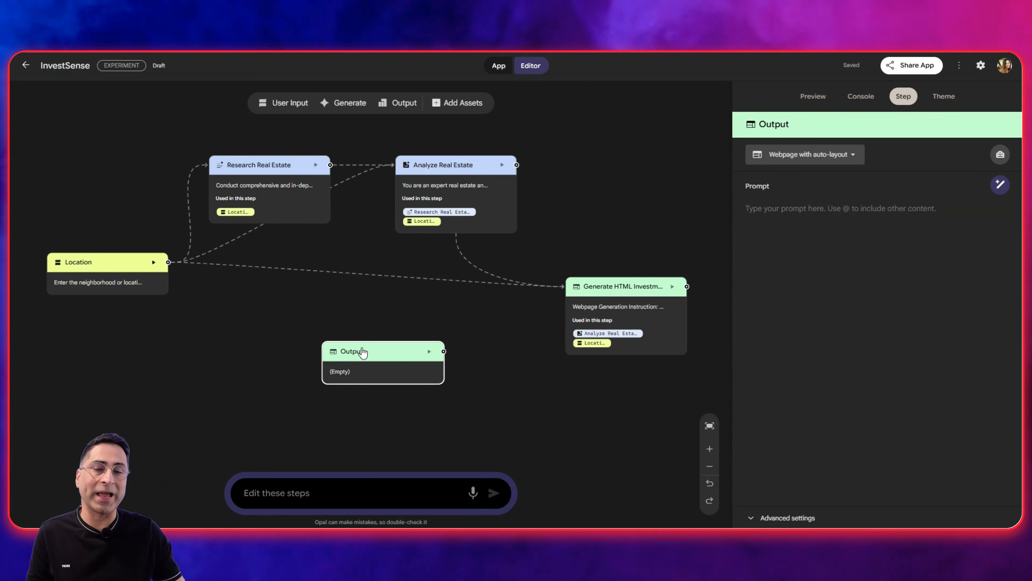
{"action": "key", "text": "Delete"}
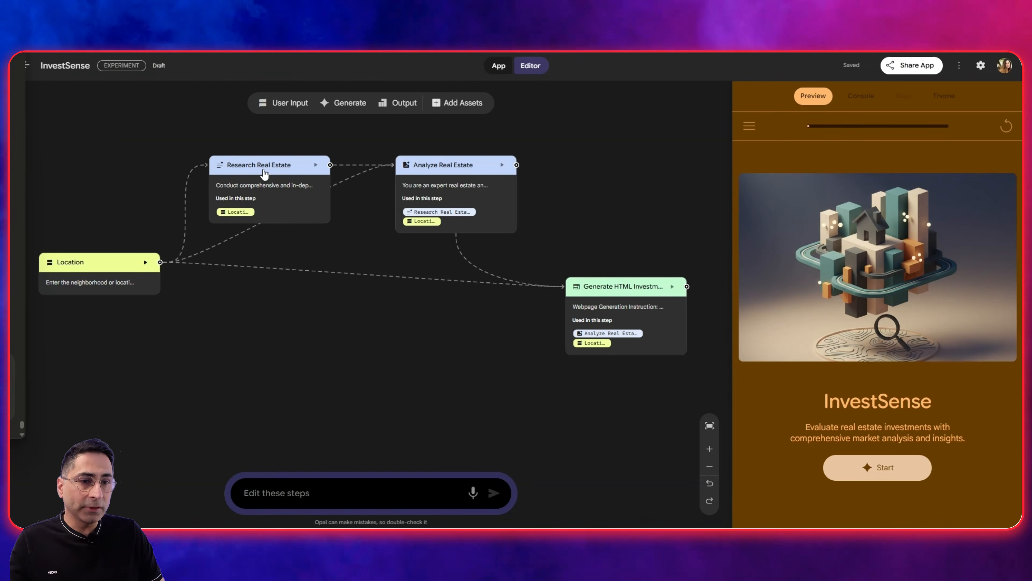
Replace the whole Research Real Estate prompt with the copied detailed prompt that uses Search Web, Search Maps and Get Weather.
{"action": "left_click", "coordinate": [265, 172]}
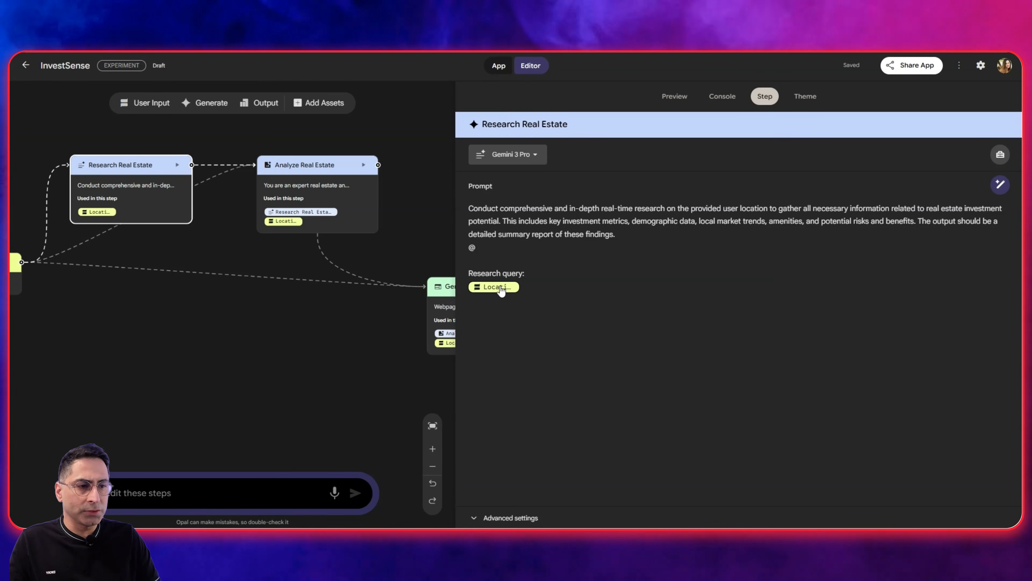
{"action": "key", "text": "ctrl+a"}
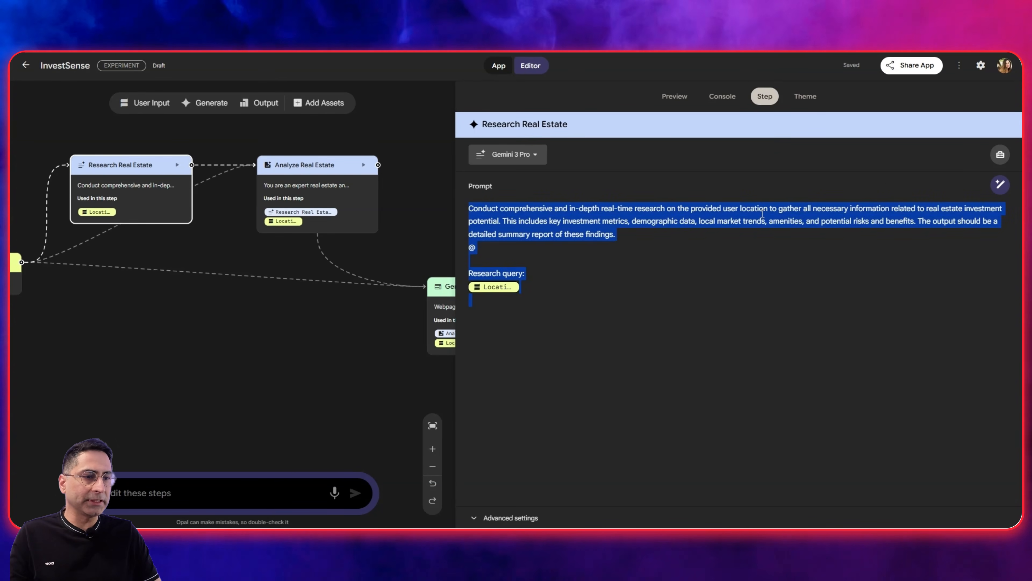
{"action": "key", "text": "BackSpace"}
{"action": "key", "text": "ctrl+v"}
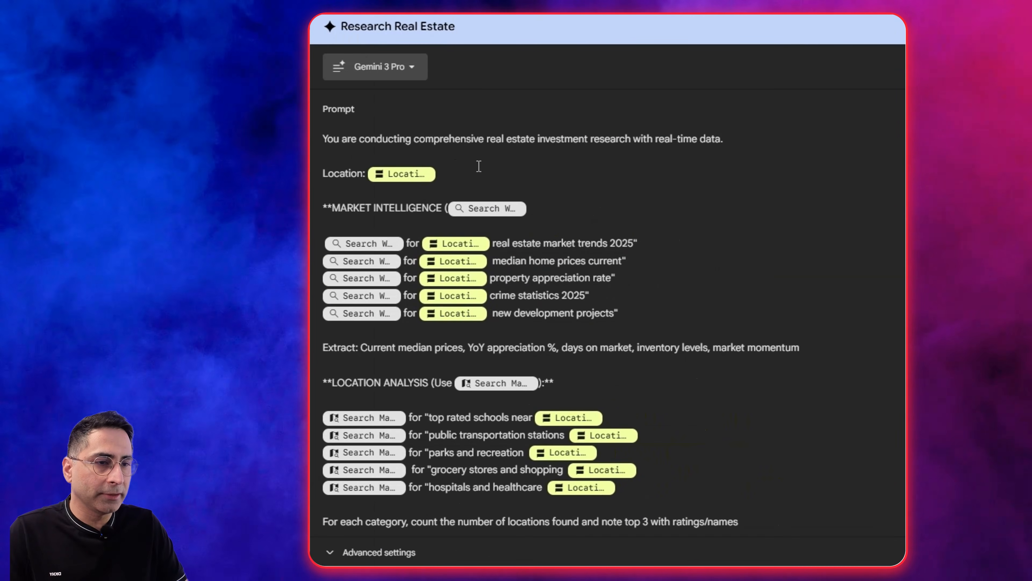
Put "use" in place of the opening bracket before Search Web in the MARKET INTELLIGENCE heading and check the tools offered by @.
{"action": "scroll", "coordinate": [505, 181], "scroll_direction": "down", "scroll_amount": 1}
{"action": "scroll", "coordinate": [447, 171], "scroll_direction": "up", "scroll_amount": 1}
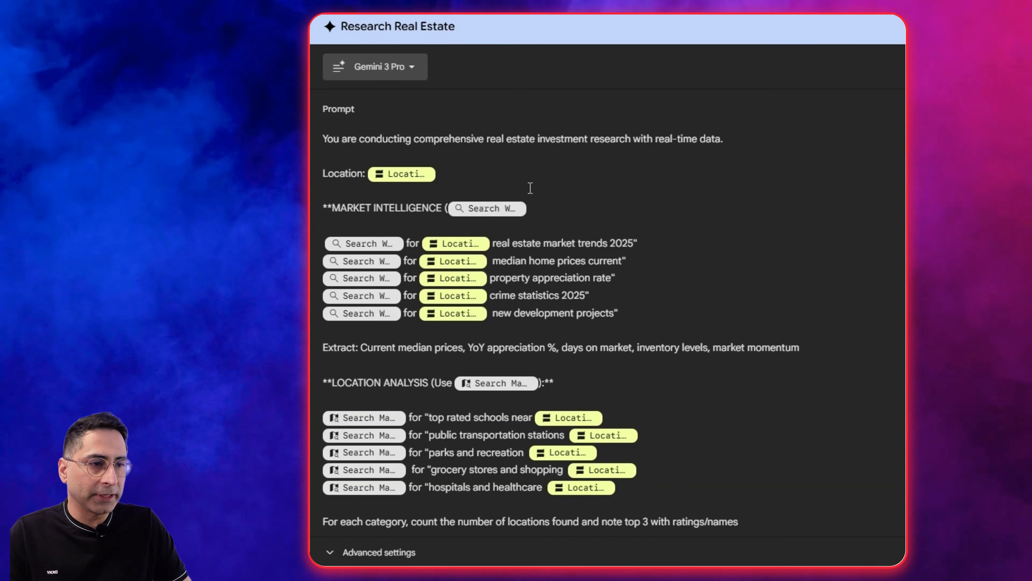
{"action": "scroll", "coordinate": [543, 198], "scroll_direction": "down", "scroll_amount": 1}
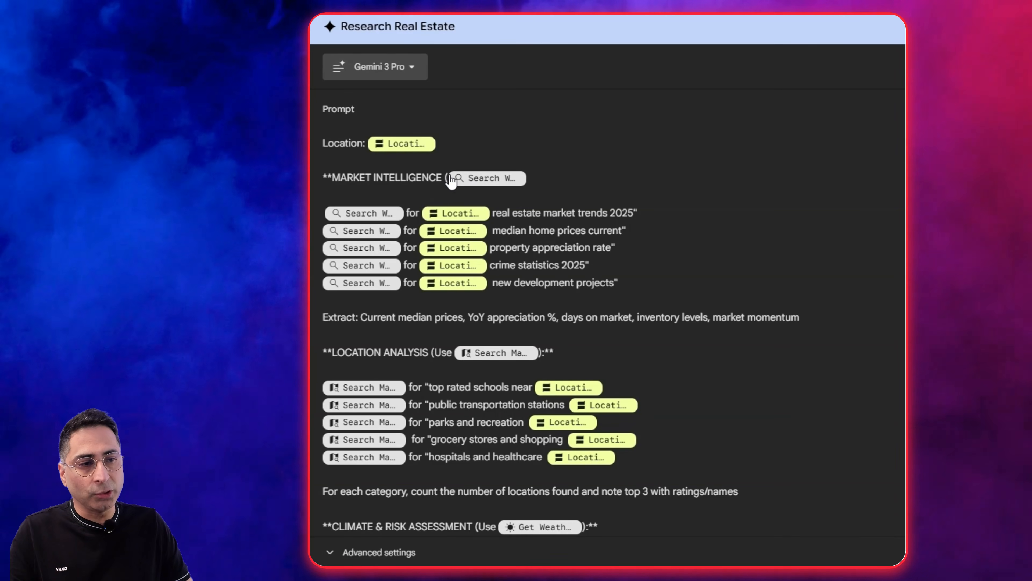
{"action": "type", "text": "use"}
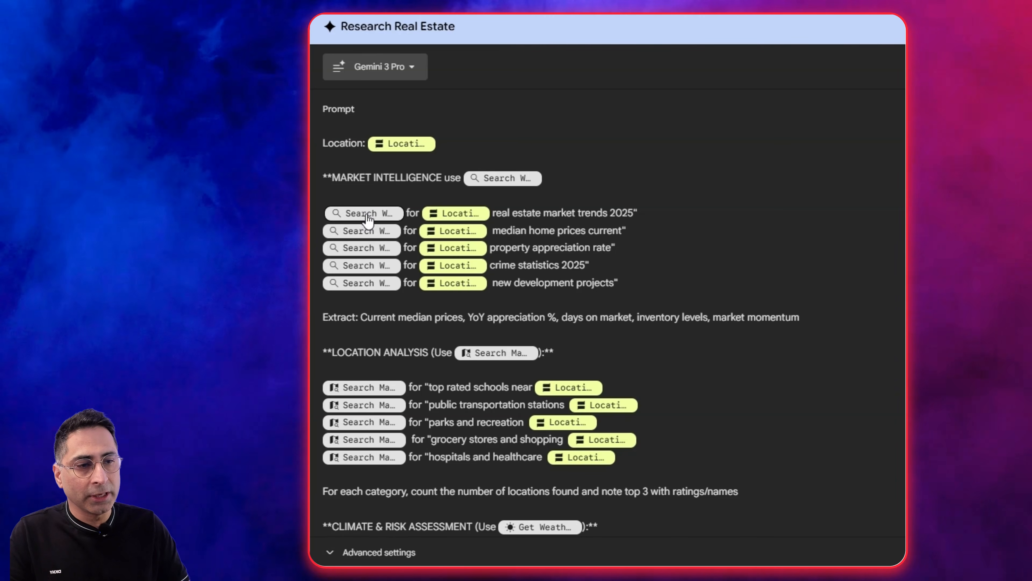
{"action": "left_click", "coordinate": [607, 183]}
{"action": "type", "text": "@"}
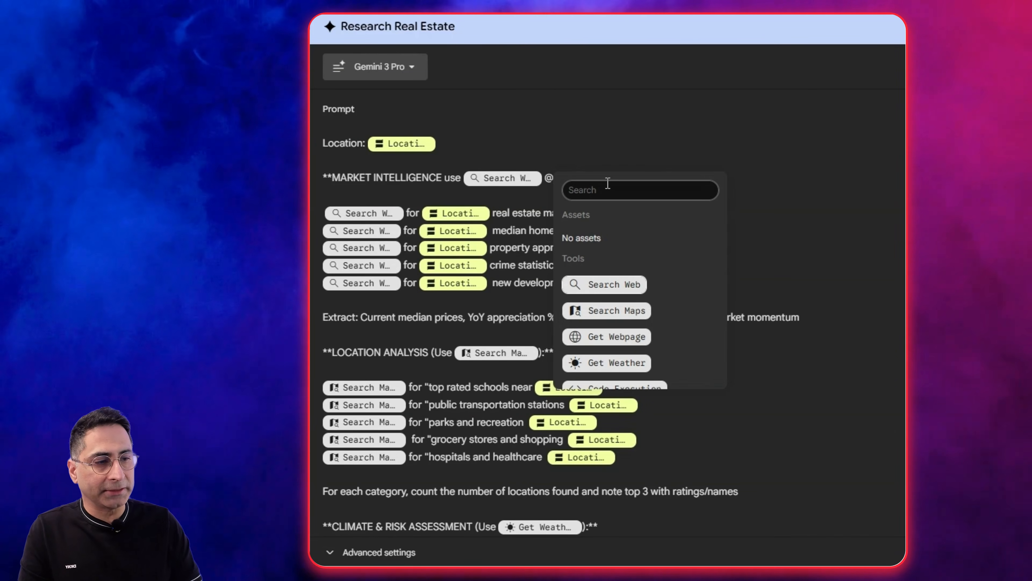
{"action": "key", "text": "BackSpace"}
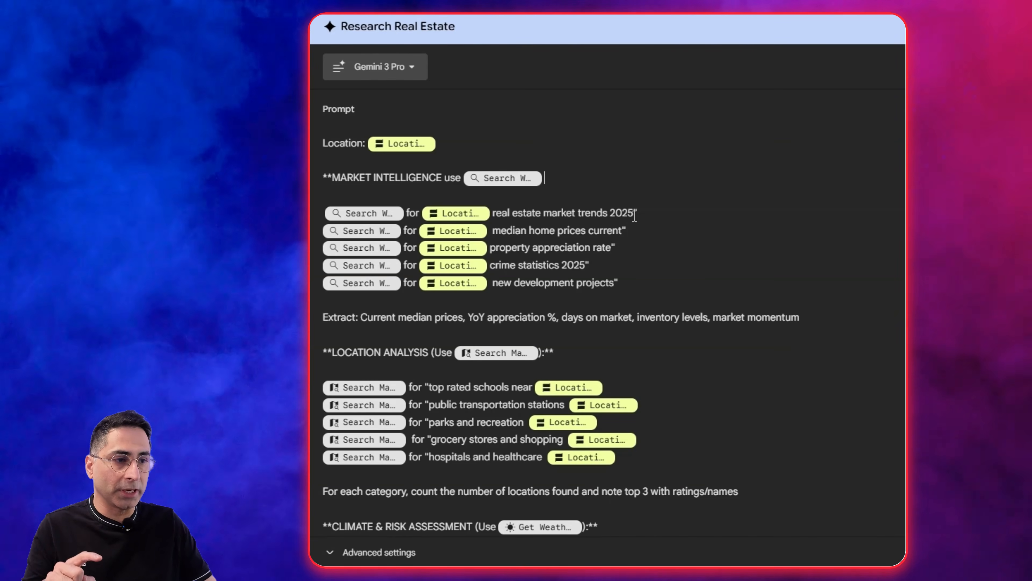
Check the tools offered by @ at the LOCATION ANALYSIS heading and remove the heading's closing asterisks.
{"action": "scroll", "coordinate": [618, 215], "scroll_direction": "down", "scroll_amount": 2}
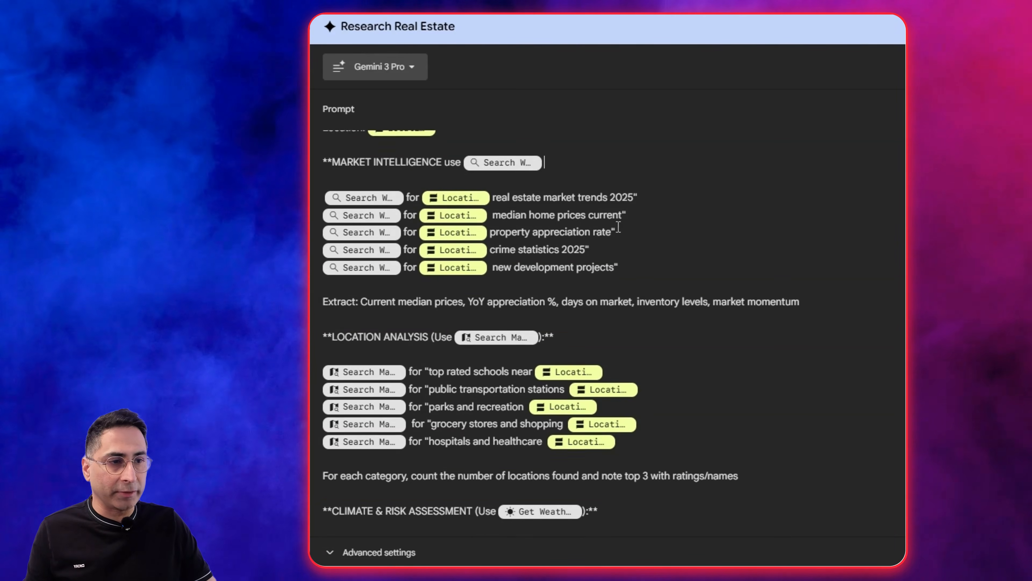
{"action": "scroll", "coordinate": [599, 235], "scroll_direction": "down", "scroll_amount": 2}
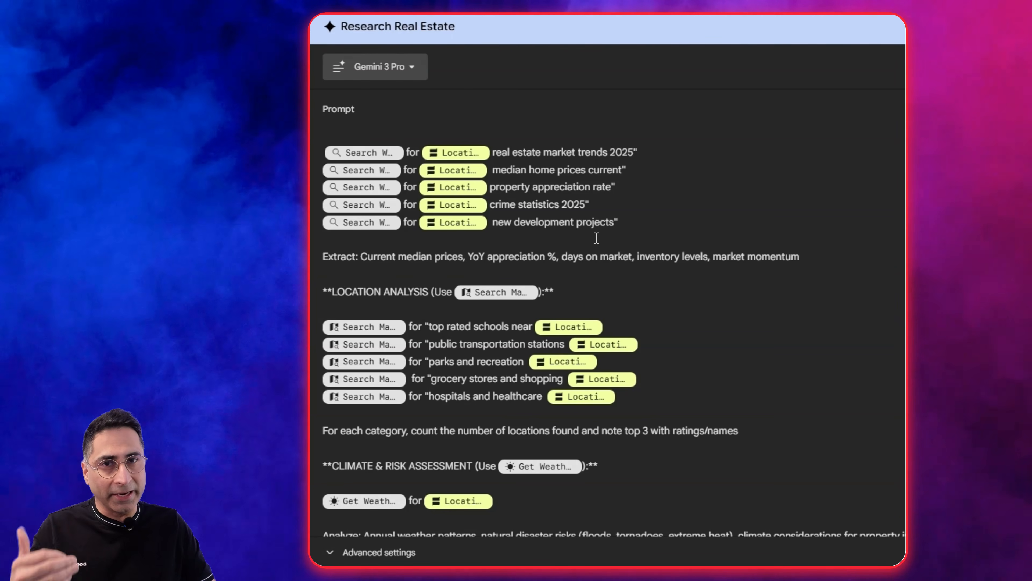
{"action": "scroll", "coordinate": [597, 238], "scroll_direction": "down", "scroll_amount": 5}
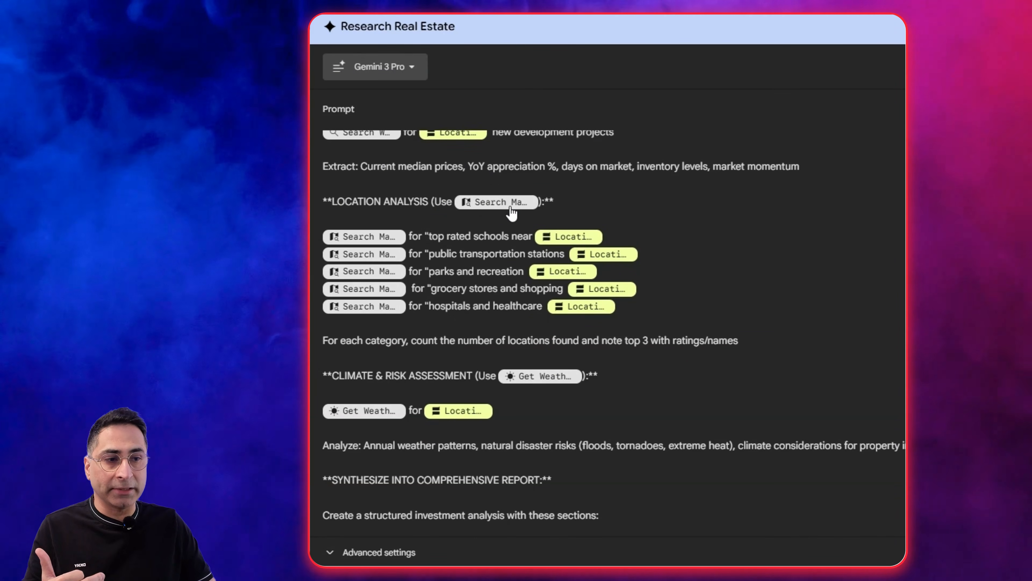
{"action": "left_click", "coordinate": [589, 204]}
{"action": "type", "text": "@"}
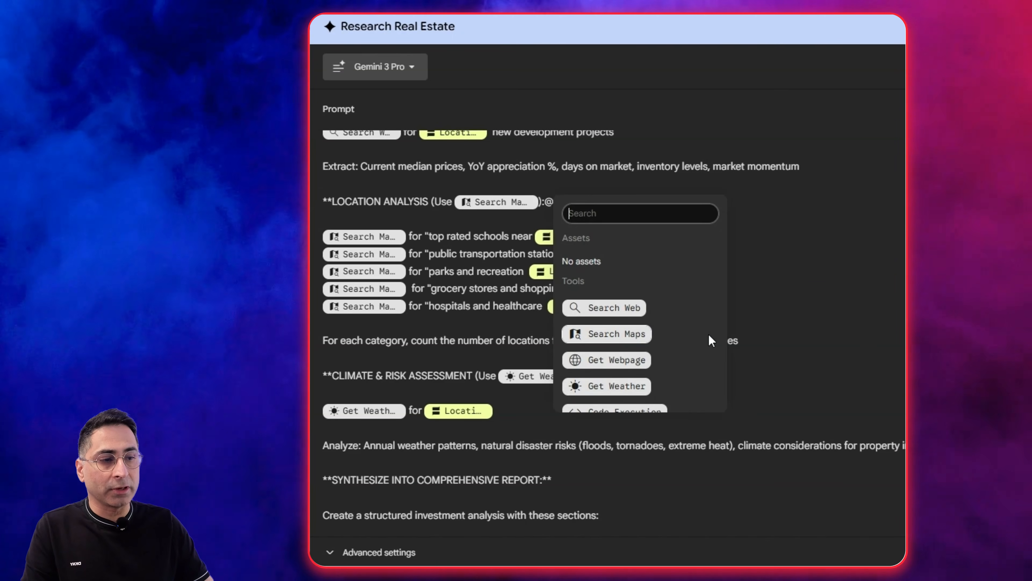
{"action": "left_click", "coordinate": [791, 315]}
{"action": "left_click", "coordinate": [582, 203]}
{"action": "key", "text": "BackSpace"}
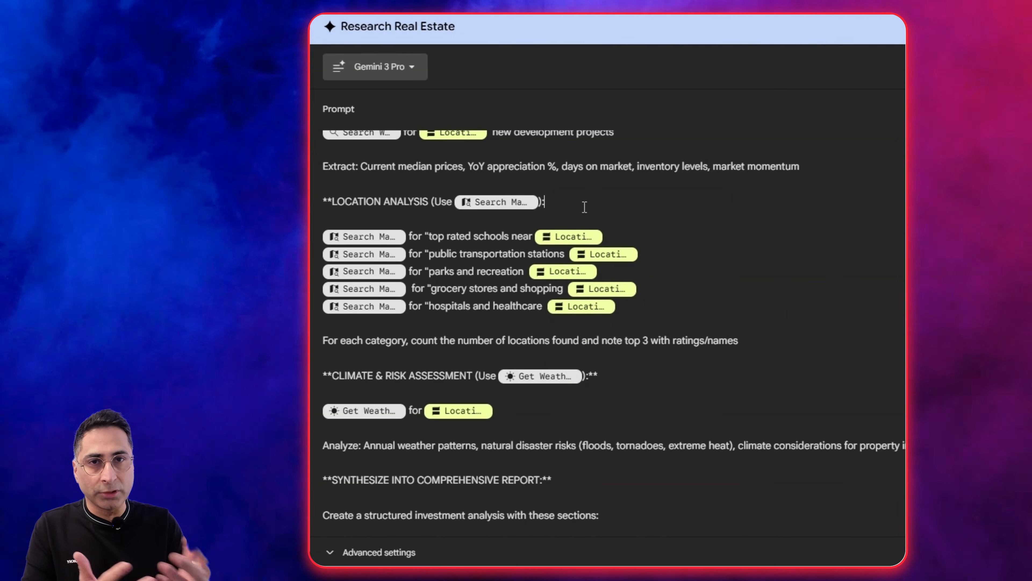
Read through the rest of the Research Real Estate prompt, from the location analysis searches to the structured report sections.
{"action": "scroll", "coordinate": [584, 207], "scroll_direction": "down", "scroll_amount": 2}
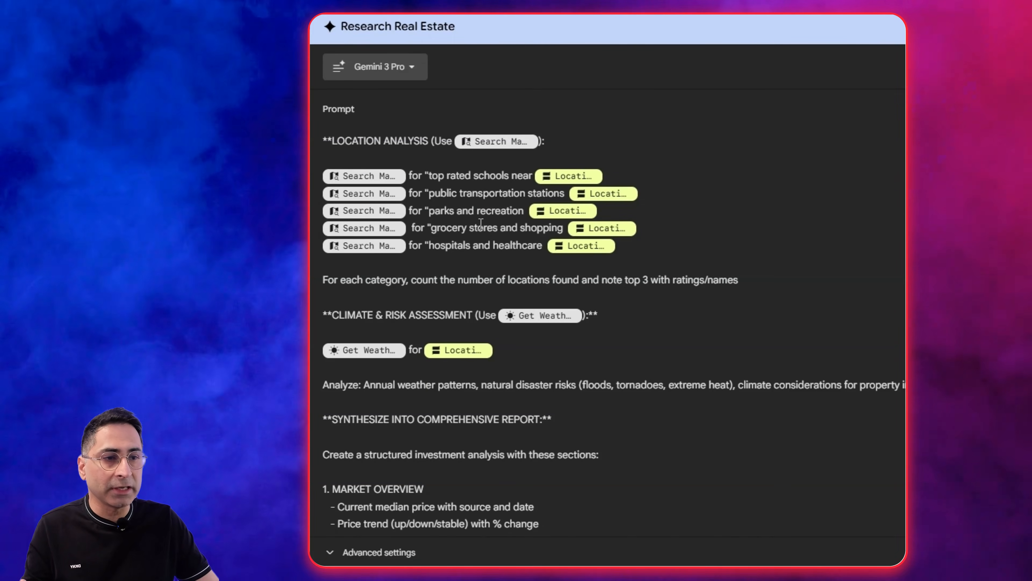
{"action": "scroll", "coordinate": [481, 222], "scroll_direction": "down", "scroll_amount": 1}
{"action": "scroll", "coordinate": [481, 221], "scroll_direction": "down", "scroll_amount": 1}
{"action": "scroll", "coordinate": [463, 222], "scroll_direction": "down", "scroll_amount": 2}
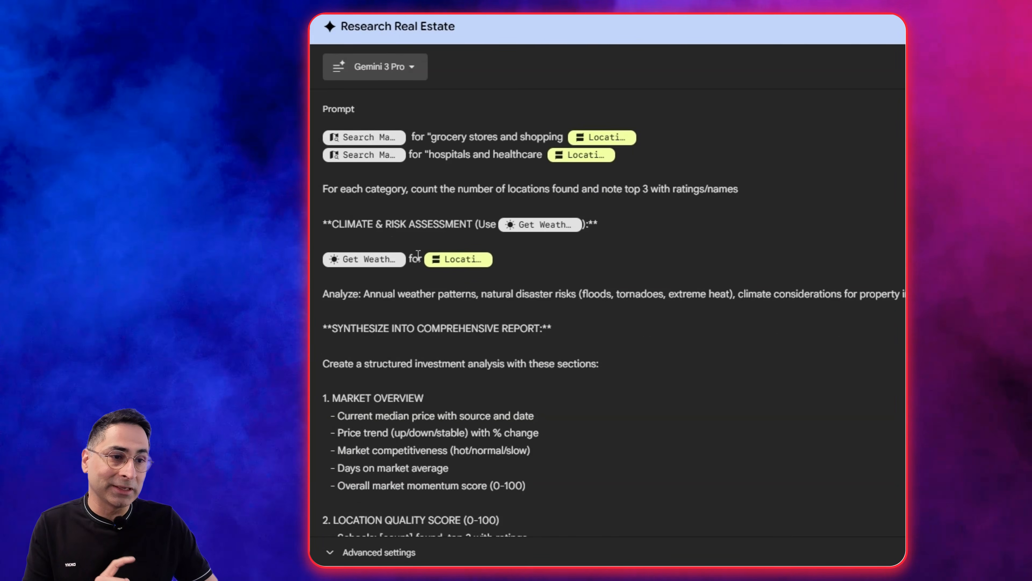
{"action": "scroll", "coordinate": [478, 236], "scroll_direction": "down", "scroll_amount": 2}
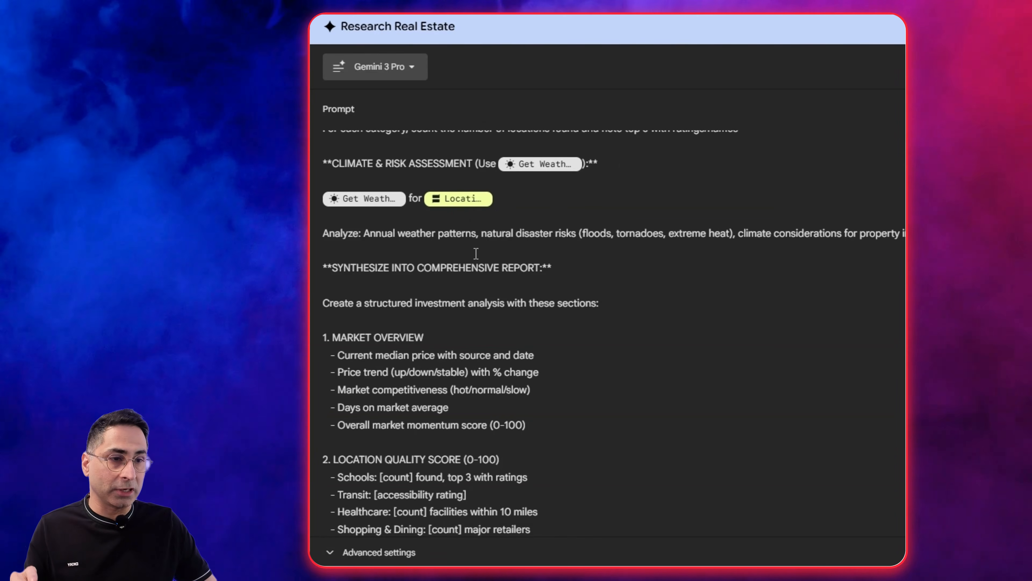
{"action": "scroll", "coordinate": [390, 198], "scroll_direction": "down", "scroll_amount": 2}
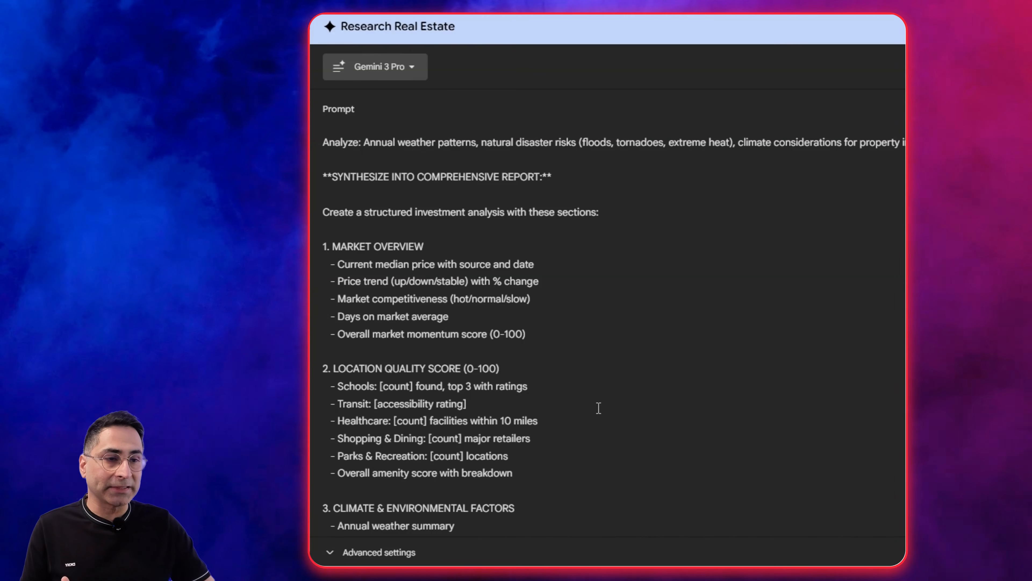
{"action": "scroll", "coordinate": [469, 221], "scroll_direction": "down", "scroll_amount": 1}
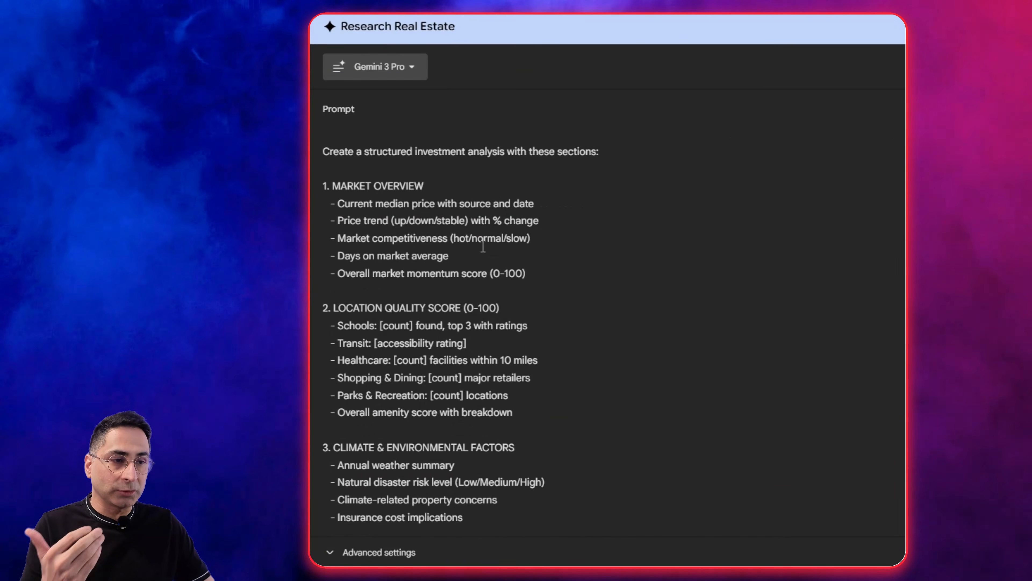
{"action": "scroll", "coordinate": [447, 224], "scroll_direction": "down", "scroll_amount": 1}
{"action": "scroll", "coordinate": [426, 228], "scroll_direction": "down", "scroll_amount": 3}
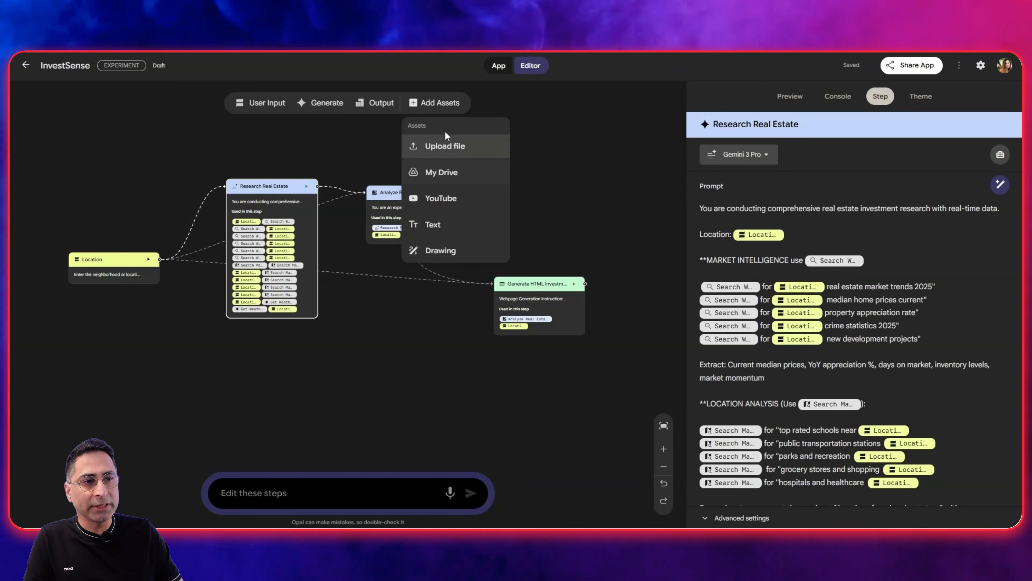
Look through the scoring methodology in the REAL ESTATE INVESTMENT EVALUATION FRAMEWORK PDF.
{"action": "left_click", "coordinate": [410, 362]}
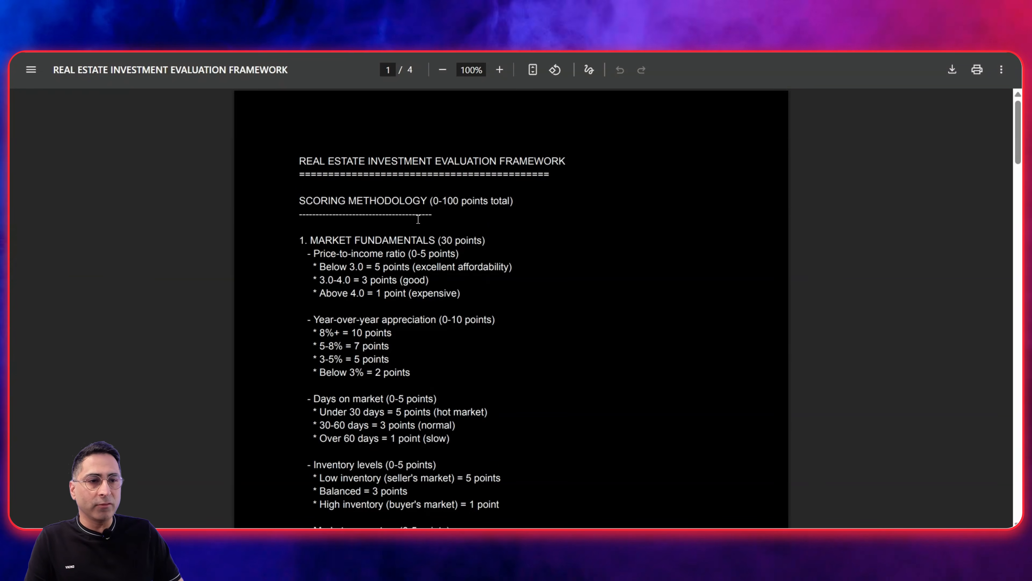
{"action": "scroll", "coordinate": [418, 220], "scroll_direction": "down", "scroll_amount": 1}
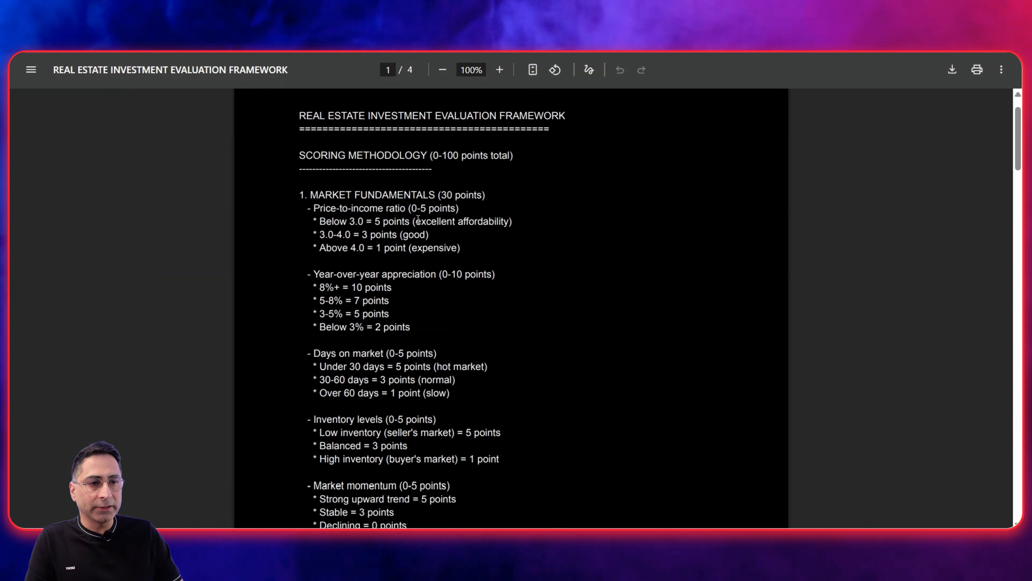
{"action": "scroll", "coordinate": [418, 220], "scroll_direction": "down", "scroll_amount": 12}
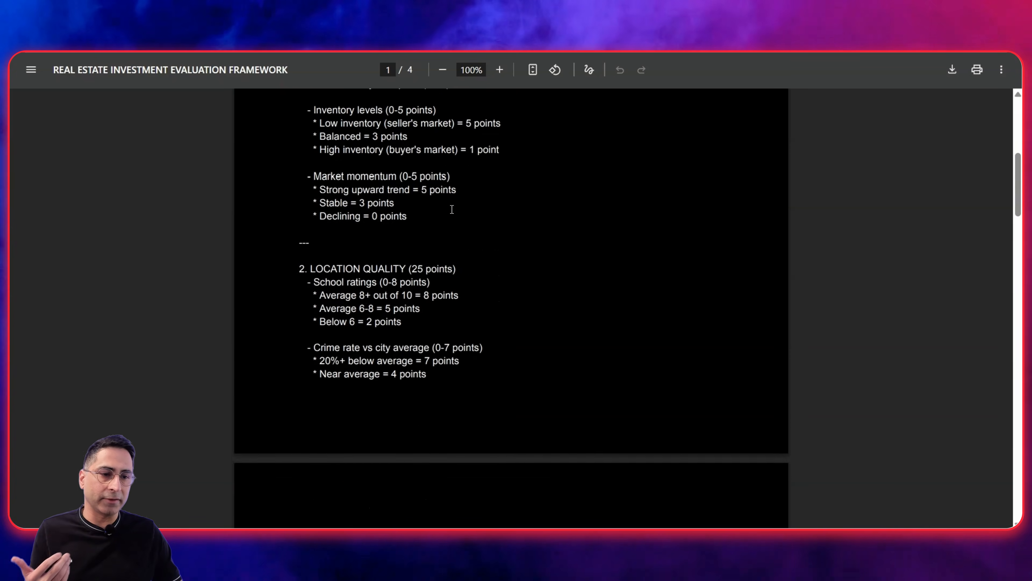
{"action": "scroll", "coordinate": [452, 209], "scroll_direction": "down", "scroll_amount": 14}
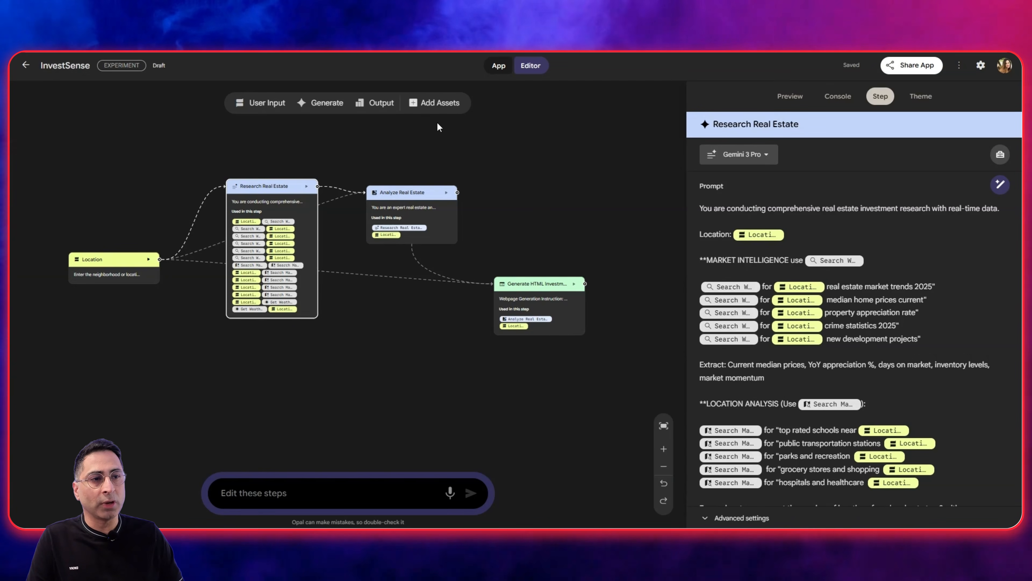
Upload REAL ESTATE INVESTMENT EVALUATION FRAMEWORK.pdf as an asset, place it below the workflow nodes, and connect it to the Research Real Estate step.
{"action": "left_click", "coordinate": [419, 103]}
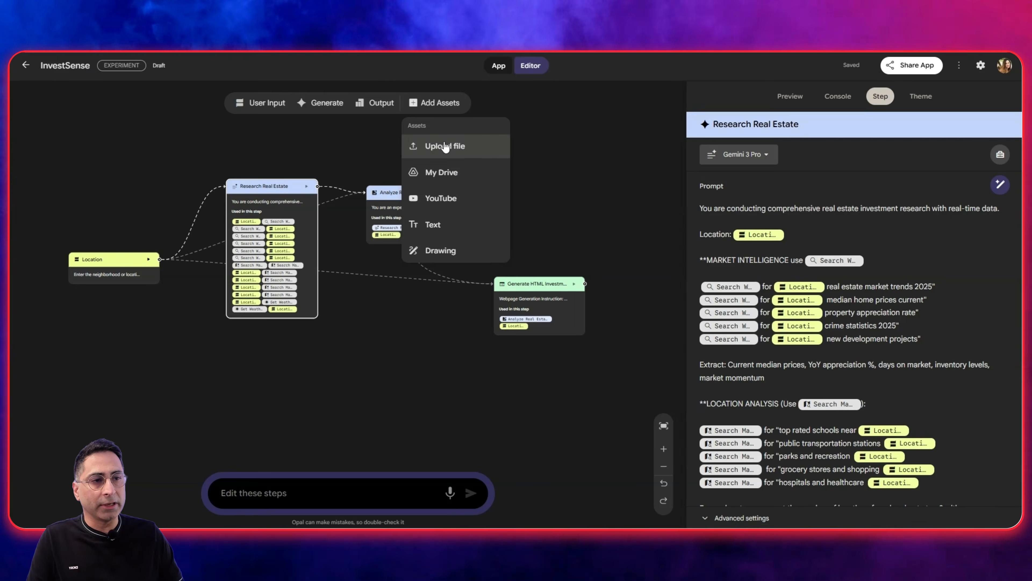
{"action": "left_click", "coordinate": [432, 143]}
{"action": "double_click", "coordinate": [318, 162]}
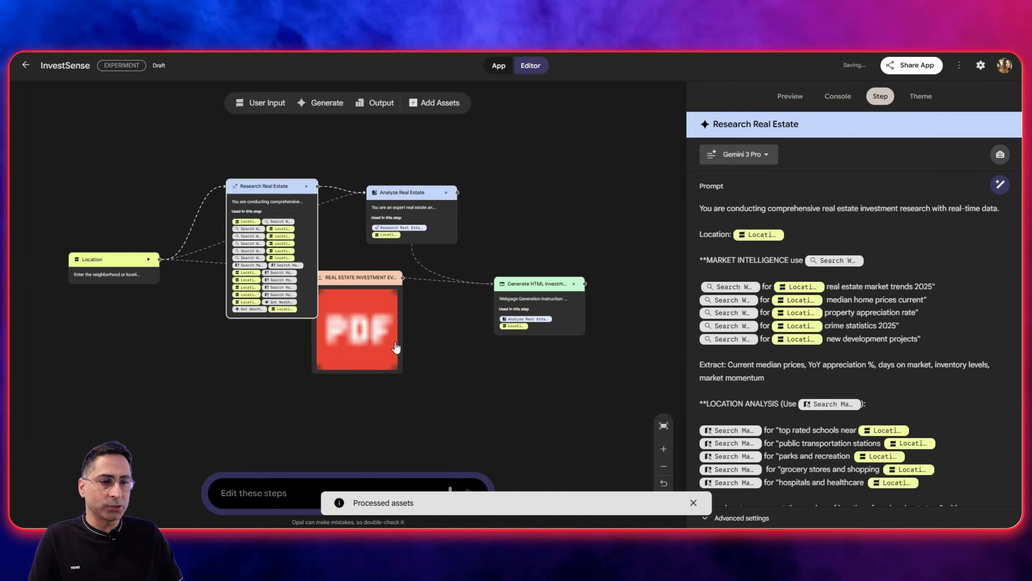
{"action": "left_click", "coordinate": [374, 324]}
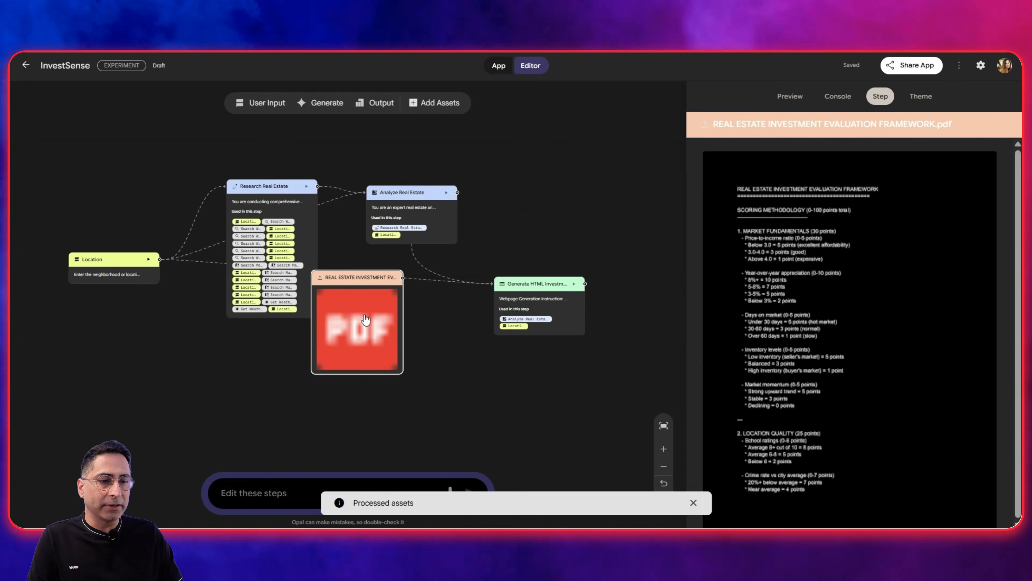
{"action": "left_click_drag", "start_coordinate": [366, 320], "coordinate": [201, 387]}
{"action": "left_click_drag", "start_coordinate": [238, 344], "coordinate": [287, 235]}
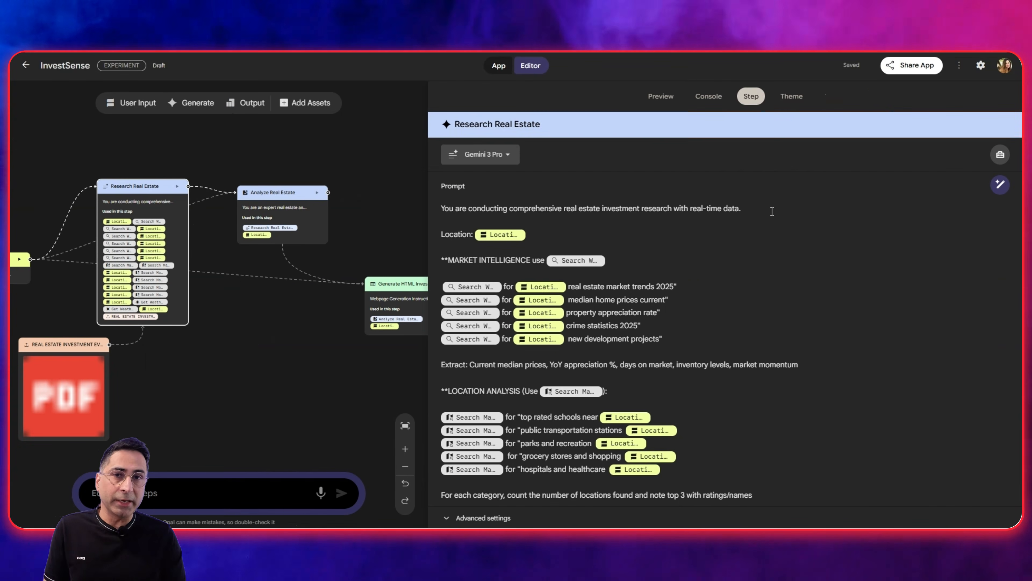
Check the assets and tools that @ offers after the opening sentence of the Research Real Estate prompt.
{"action": "left_click", "coordinate": [772, 211]}
{"action": "type", "text": "@"}
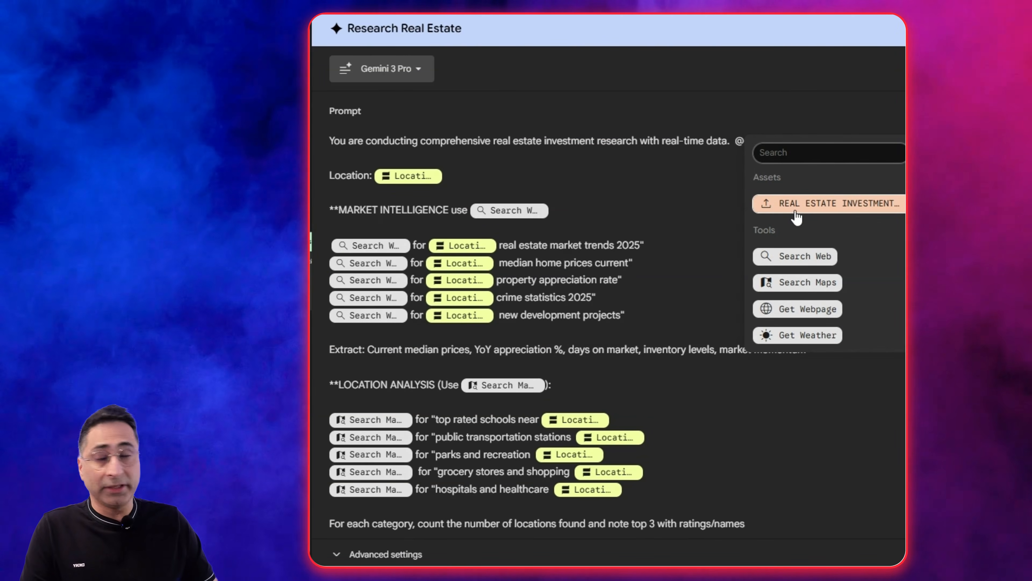
{"action": "key", "text": "Escape"}
{"action": "key", "text": "BackSpace"}
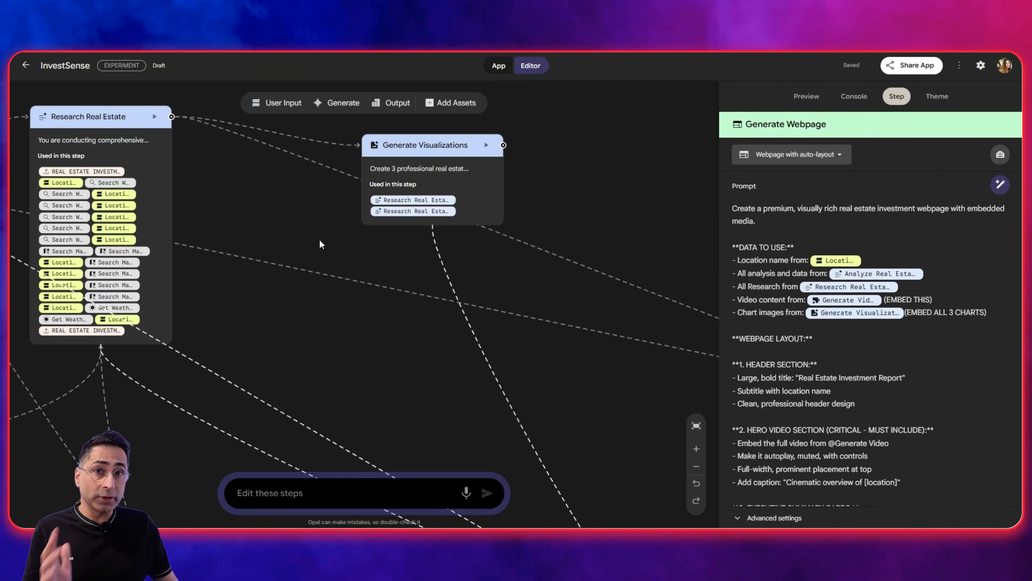
Open the Generate Visualizations step, widen its settings area, and review the prompt describing the three charts.
{"action": "left_click", "coordinate": [405, 154]}
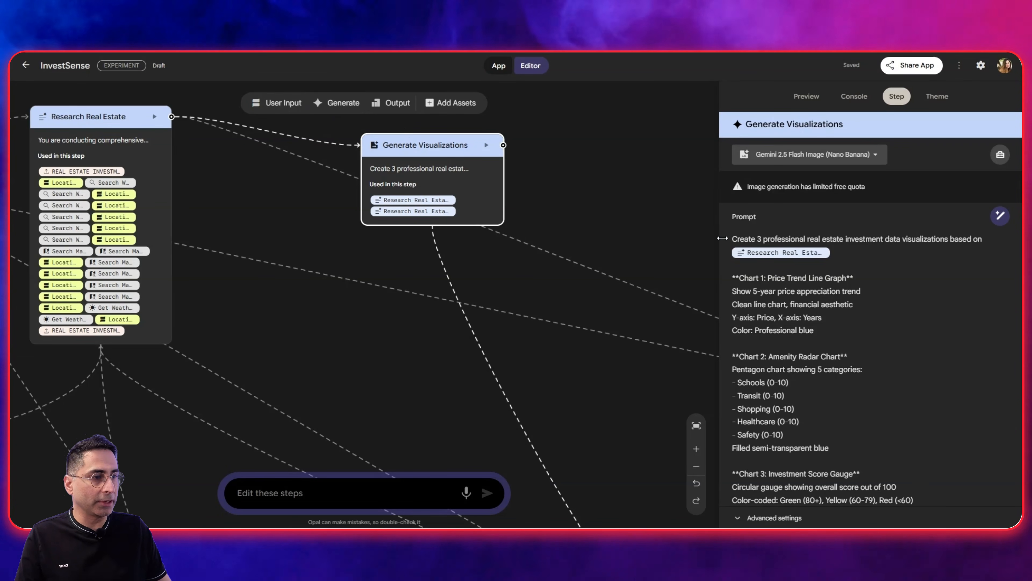
{"action": "left_click_drag", "start_coordinate": [722, 238], "coordinate": [666, 238]}
{"action": "scroll", "coordinate": [751, 272], "scroll_direction": "down", "scroll_amount": 2}
{"action": "scroll", "coordinate": [751, 272], "scroll_direction": "up", "scroll_amount": 2}
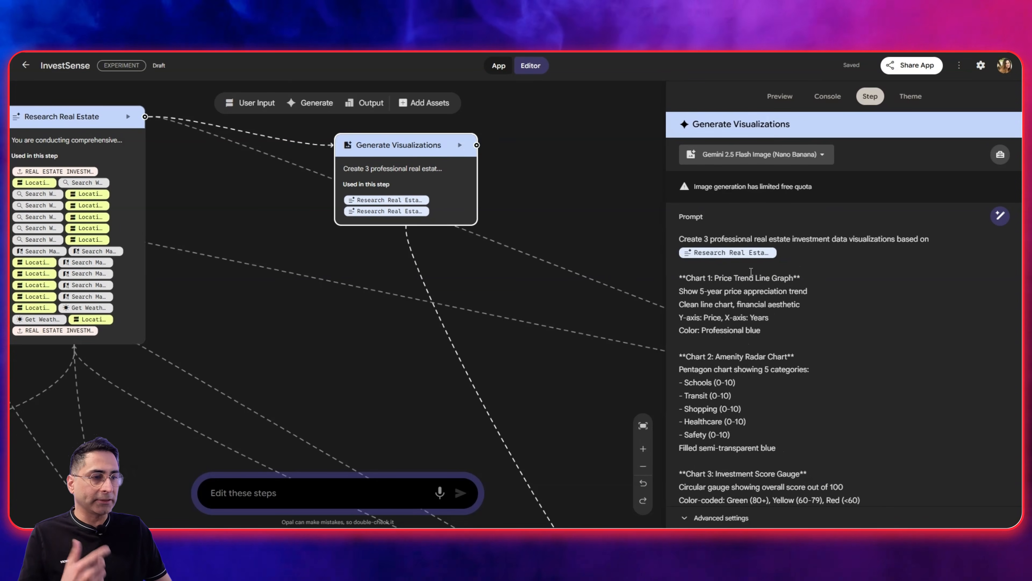
{"action": "left_click_drag", "start_coordinate": [664, 274], "coordinate": [525, 247]}
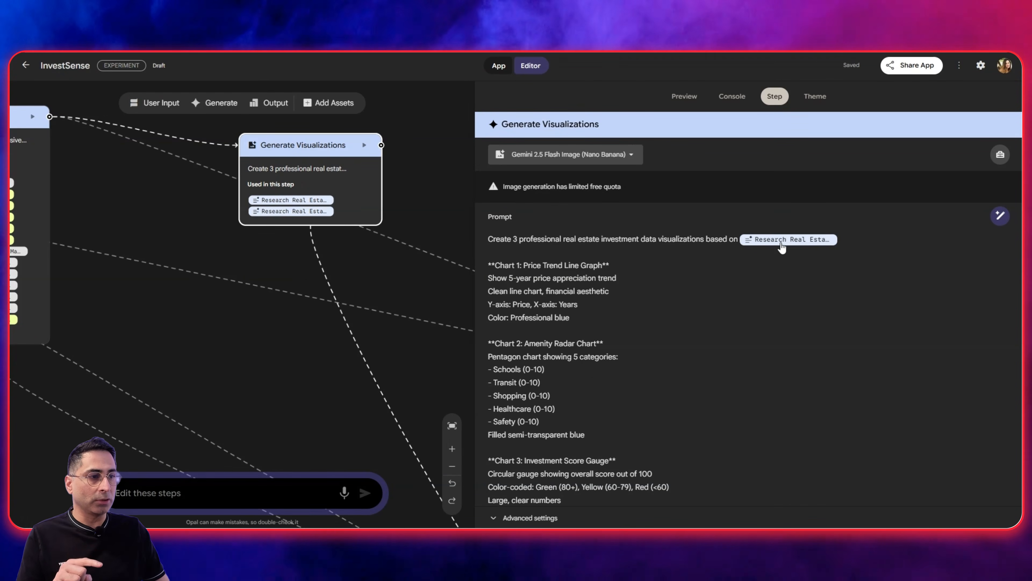
Open the Research Real Estate step and review its prompt, including the framework reference and the search sections.
{"action": "left_click", "coordinate": [452, 467]}
{"action": "left_click", "coordinate": [176, 214]}
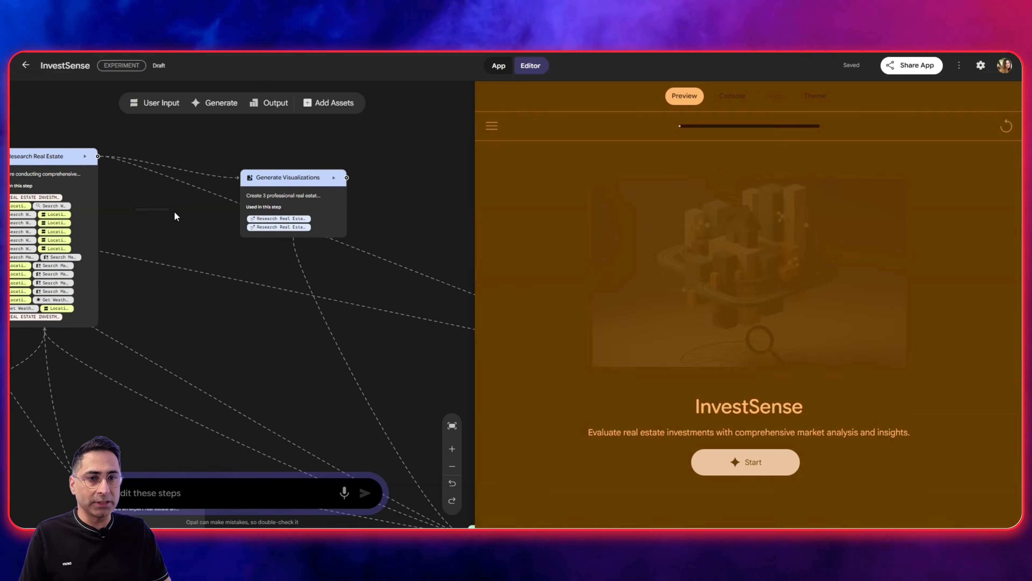
{"action": "left_click", "coordinate": [452, 425]}
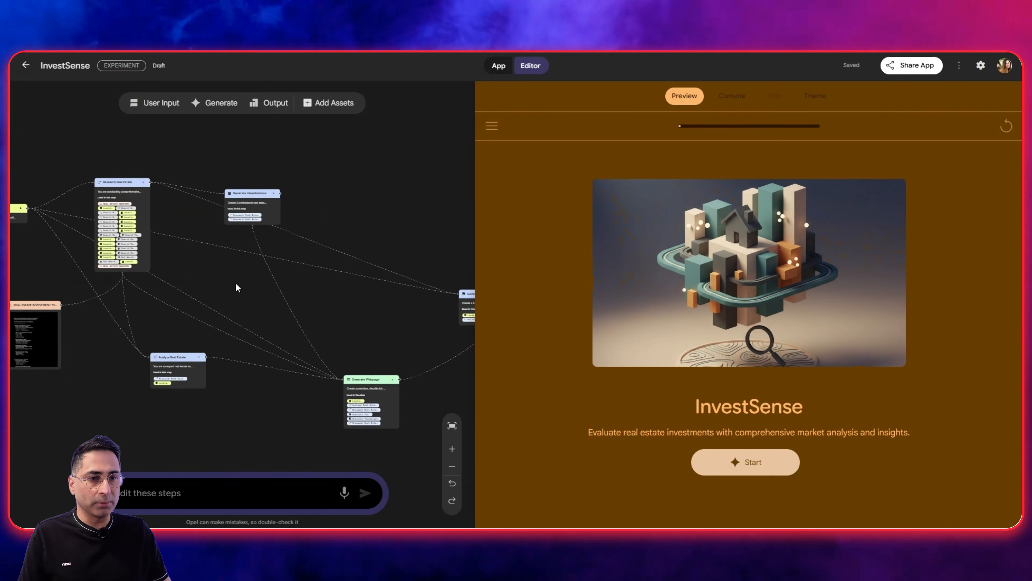
{"action": "left_click", "coordinate": [103, 190]}
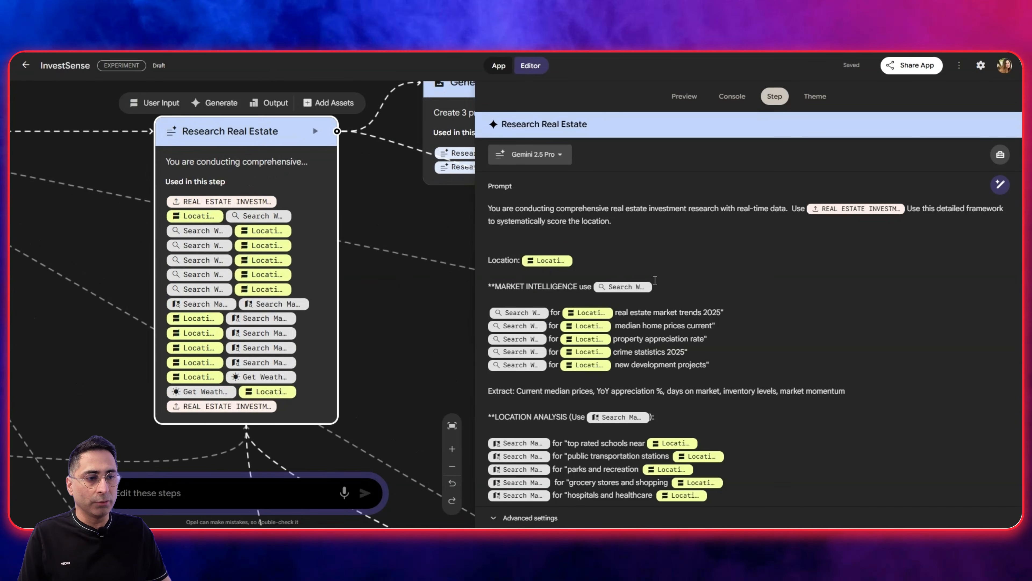
{"action": "scroll", "coordinate": [589, 260], "scroll_direction": "down", "scroll_amount": 1}
{"action": "scroll", "coordinate": [414, 194], "scroll_direction": "down", "scroll_amount": 3}
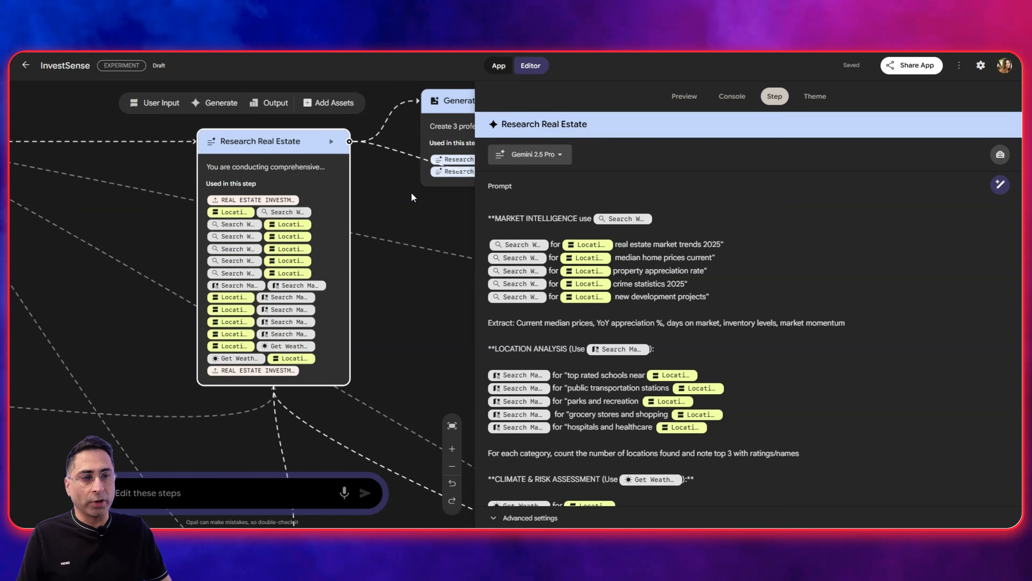
Rearrange the canvas so the Generate Visualizations node sits close beside the Research Real Estate node, with their headers lined up.
{"action": "left_click_drag", "start_coordinate": [300, 154], "coordinate": [170, 154]}
{"action": "scroll", "coordinate": [404, 217], "scroll_direction": "down", "scroll_amount": 2}
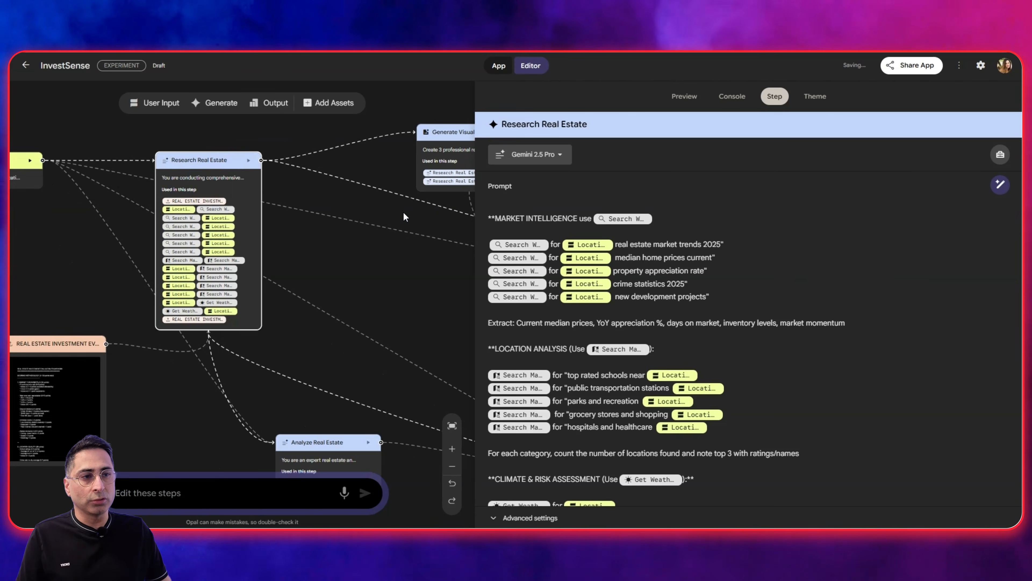
{"action": "left_click_drag", "start_coordinate": [442, 138], "coordinate": [363, 171]}
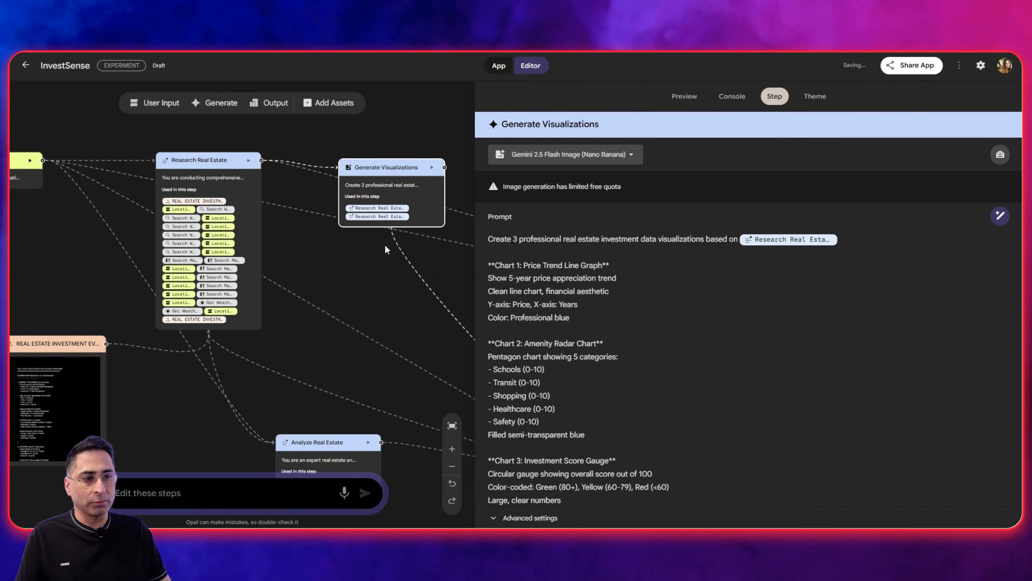
{"action": "scroll", "coordinate": [562, 311], "scroll_direction": "down", "scroll_amount": 1}
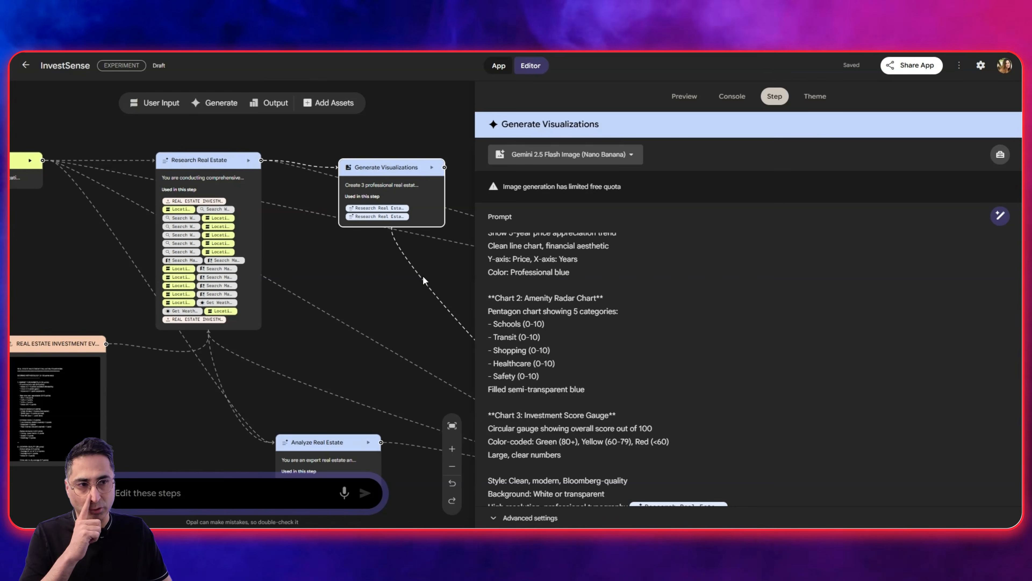
{"action": "left_click_drag", "start_coordinate": [404, 171], "coordinate": [382, 164]}
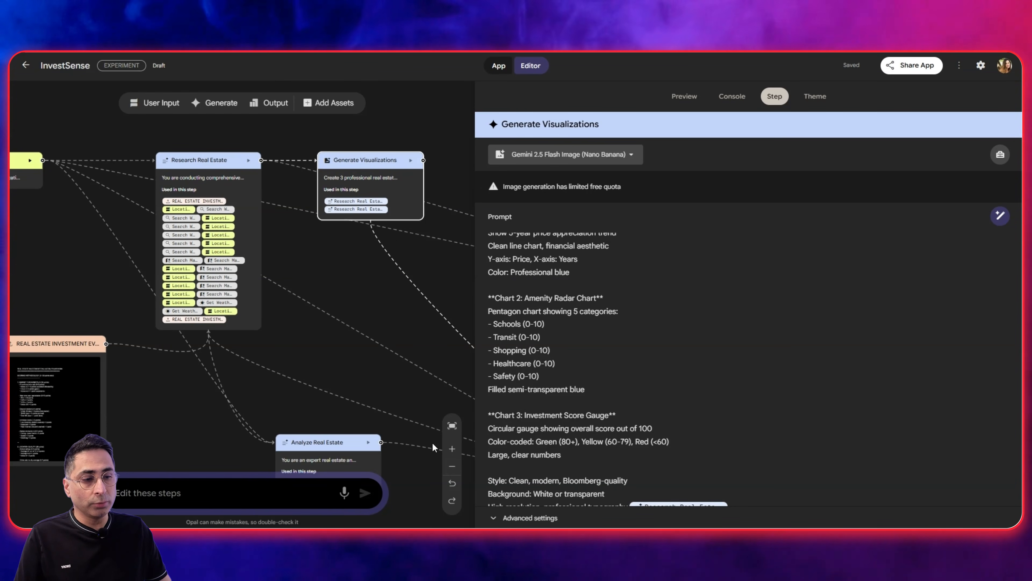
Move the Generate Video node closer to the other workflow nodes and read through its Veo prompt.
{"action": "left_click", "coordinate": [452, 466]}
{"action": "left_click", "coordinate": [452, 466]}
{"action": "left_click", "coordinate": [408, 314]}
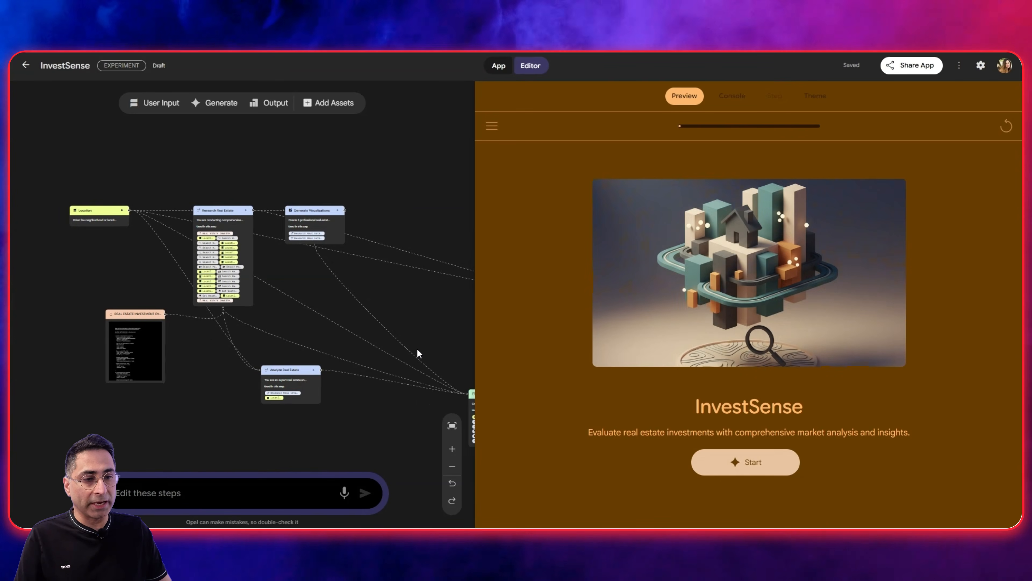
{"action": "left_click", "coordinate": [452, 426]}
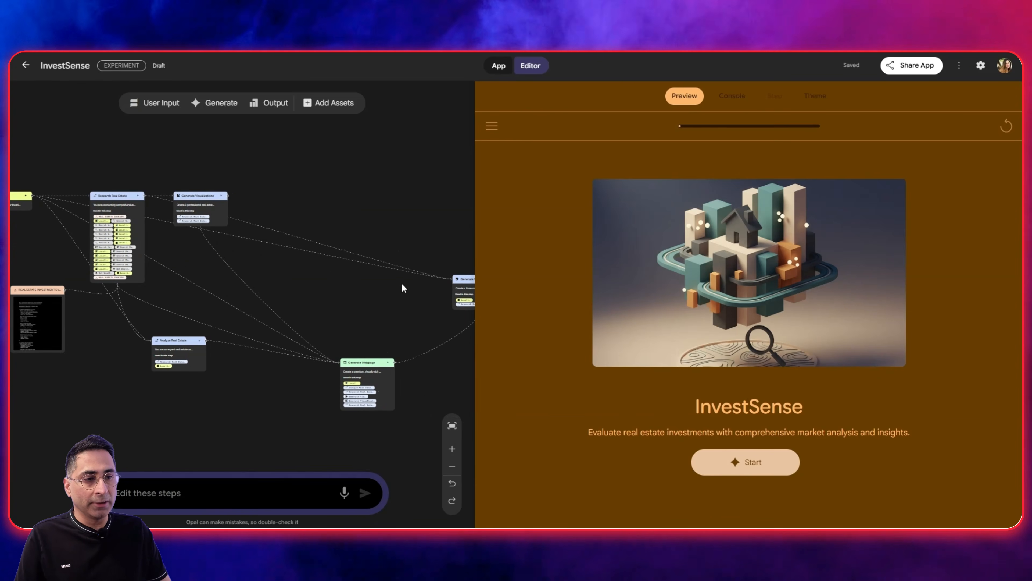
{"action": "left_click", "coordinate": [447, 283]}
{"action": "left_click_drag", "start_coordinate": [447, 282], "coordinate": [307, 240]}
{"action": "scroll", "coordinate": [339, 274], "scroll_direction": "up", "scroll_amount": 6}
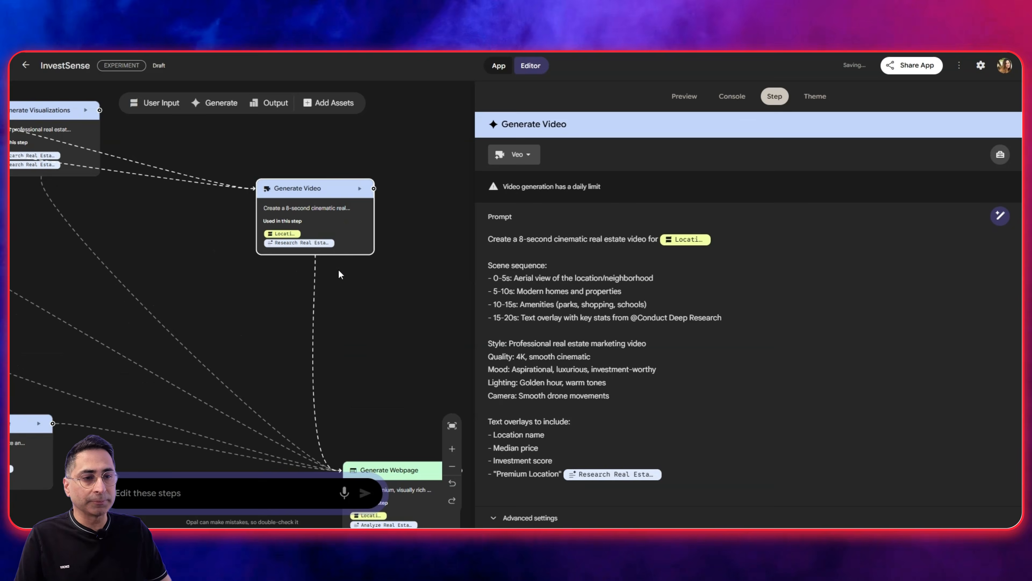
{"action": "scroll", "coordinate": [330, 205], "scroll_direction": "up", "scroll_amount": 1}
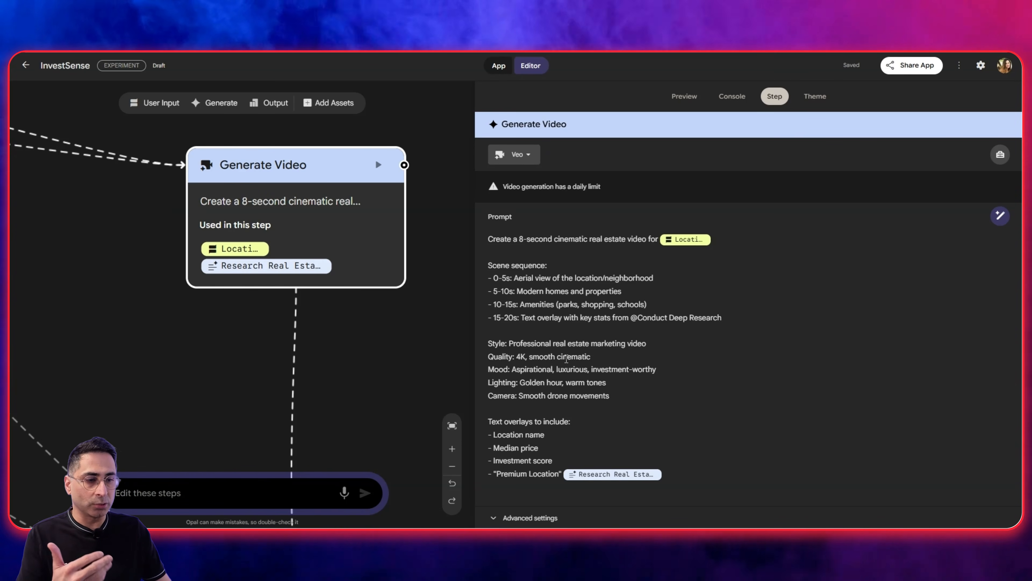
{"action": "left_click", "coordinate": [567, 357]}
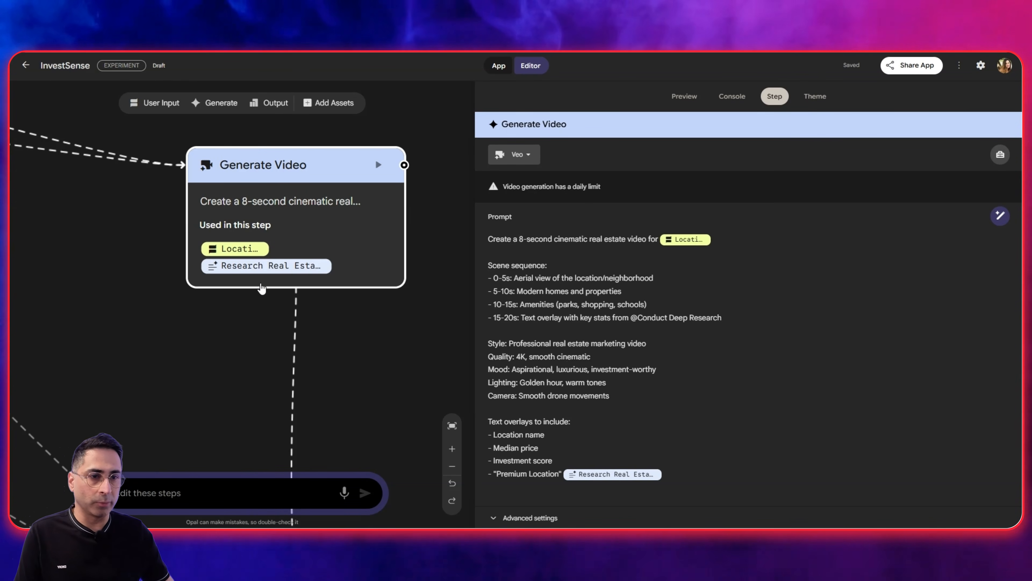
Open the Generate Webpage step and move its node closer to the others, just below the Generate Video node.
{"action": "scroll", "coordinate": [301, 314], "scroll_direction": "down", "scroll_amount": 3}
{"action": "scroll", "coordinate": [300, 314], "scroll_direction": "down", "scroll_amount": 3}
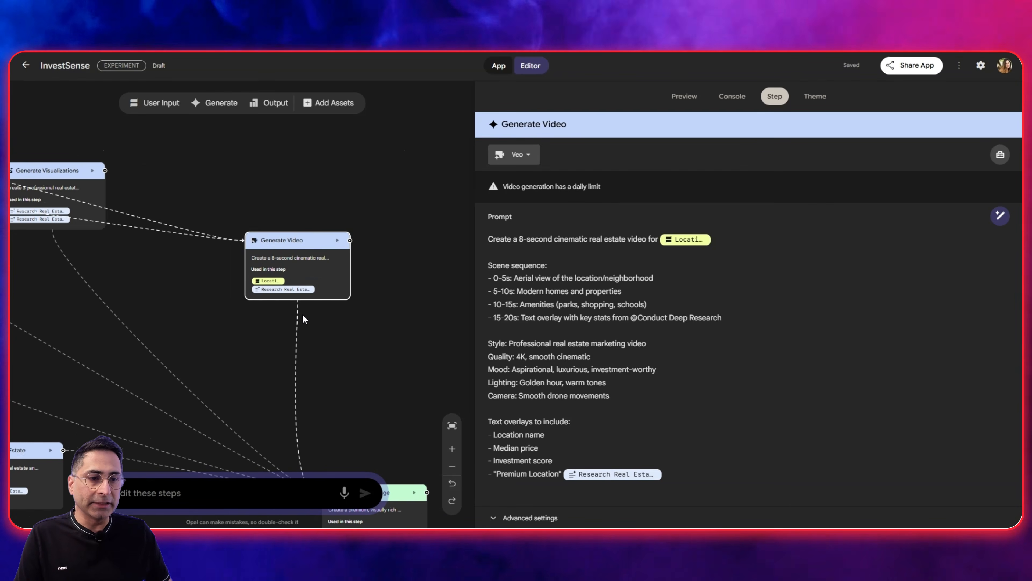
{"action": "left_click", "coordinate": [452, 425]}
{"action": "left_click", "coordinate": [420, 368]}
{"action": "scroll", "coordinate": [408, 350], "scroll_direction": "up", "scroll_amount": 3}
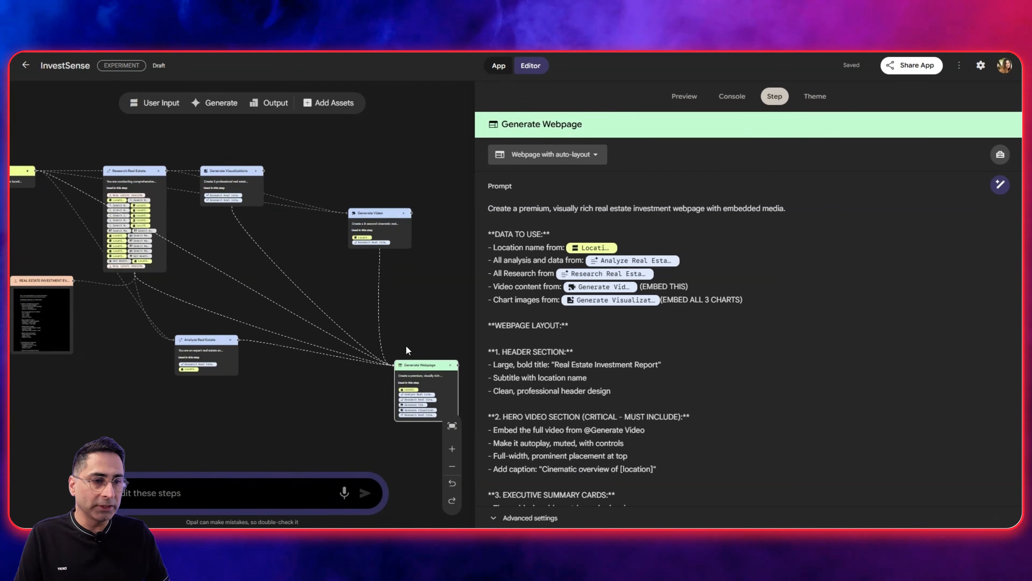
{"action": "left_click_drag", "start_coordinate": [421, 375], "coordinate": [342, 323]}
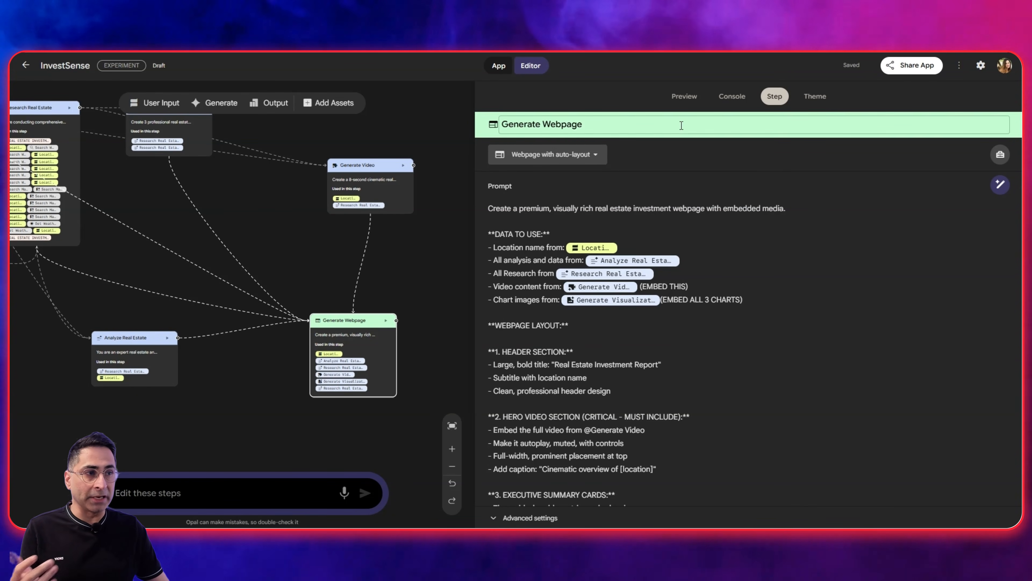
Start the InvestSense app from its preview and switch to the full app view.
{"action": "left_click", "coordinate": [684, 96]}
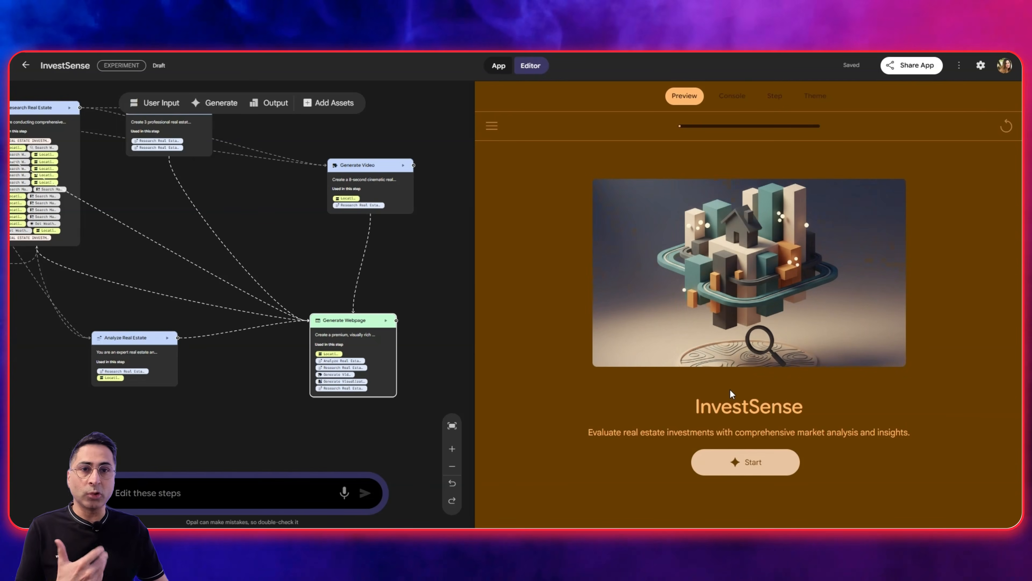
{"action": "left_click", "coordinate": [746, 462]}
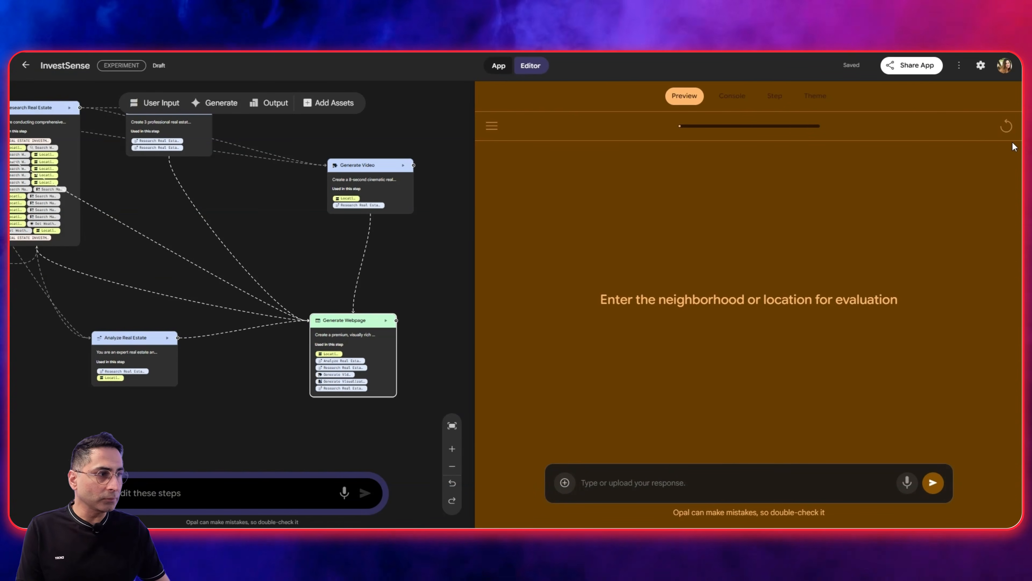
{"action": "left_click", "coordinate": [499, 65]}
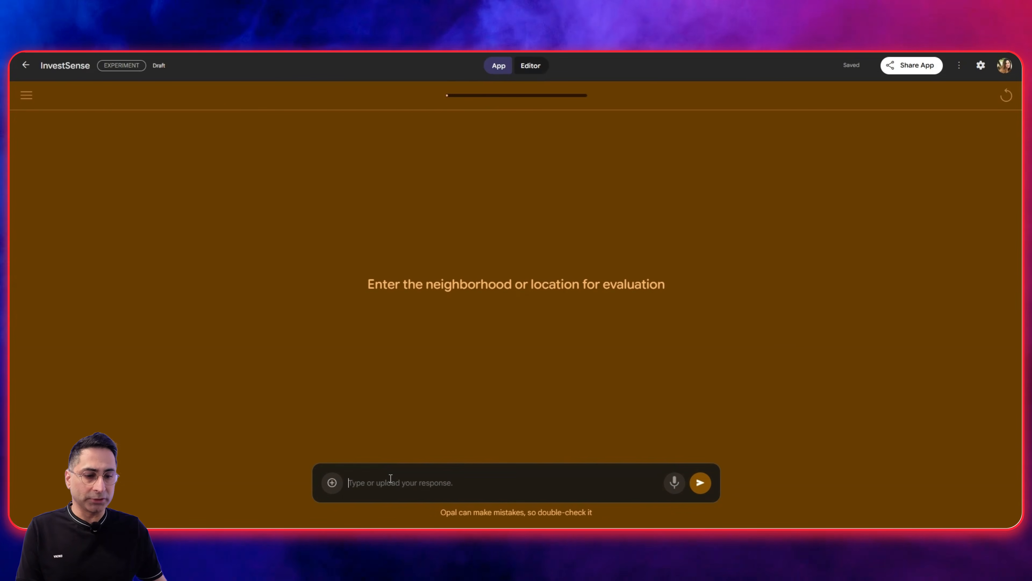
Submit "Bee Cave, Austin, TX" as the neighborhood or location for evaluation.
{"action": "type", "text": "Aust"}
{"action": "key", "text": "ctrl+a"}
{"action": "type", "text": "B"}
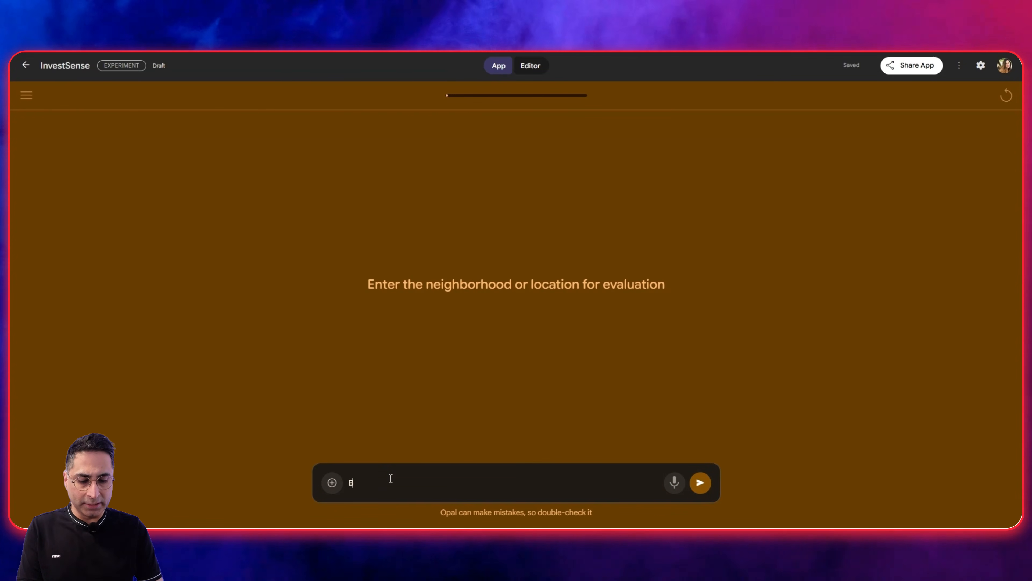
{"action": "type", "text": "ee Cava"}
{"action": "key", "text": "BackSpace"}
{"action": "type", "text": "e,"}
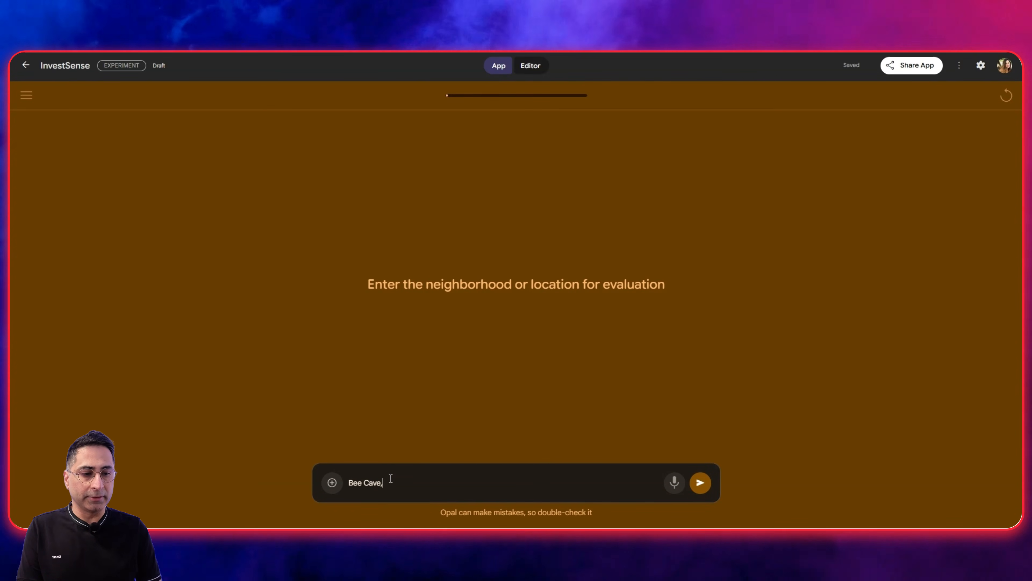
{"action": "type", "text": " Austin, TX"}
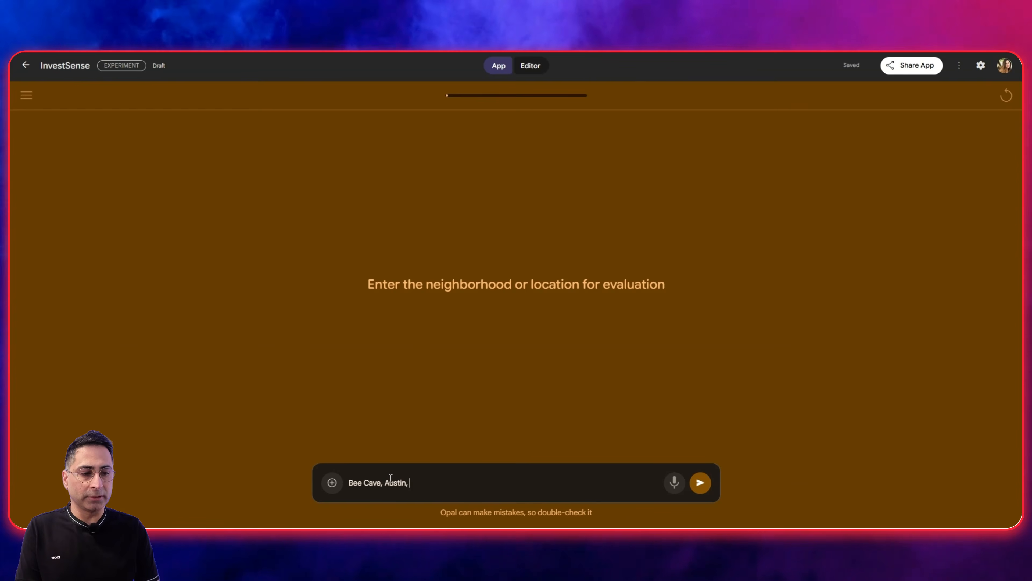
{"action": "key", "text": "Return"}
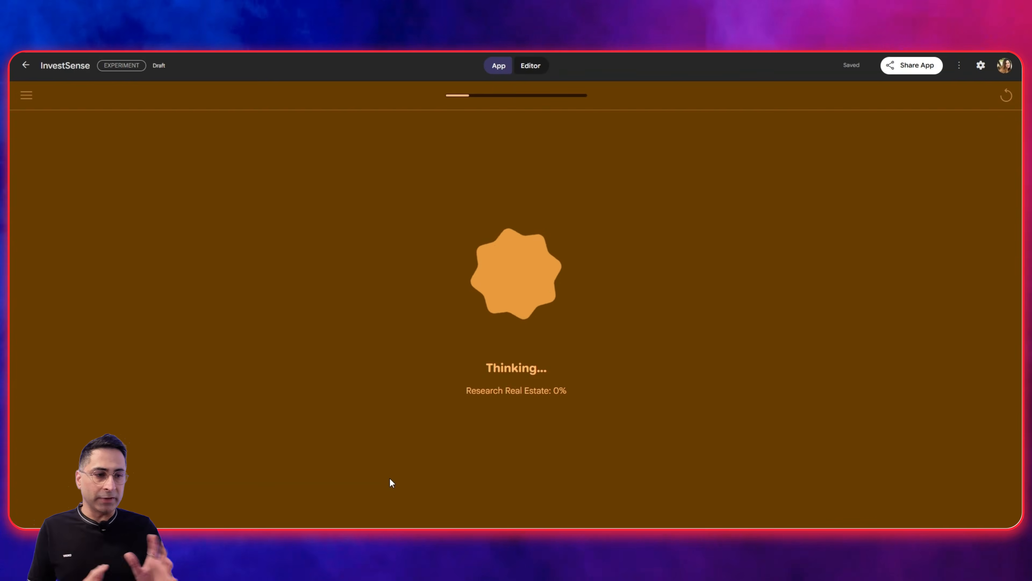
Return to the workflow editor and open the console to monitor the running steps.
{"action": "left_click", "coordinate": [530, 66]}
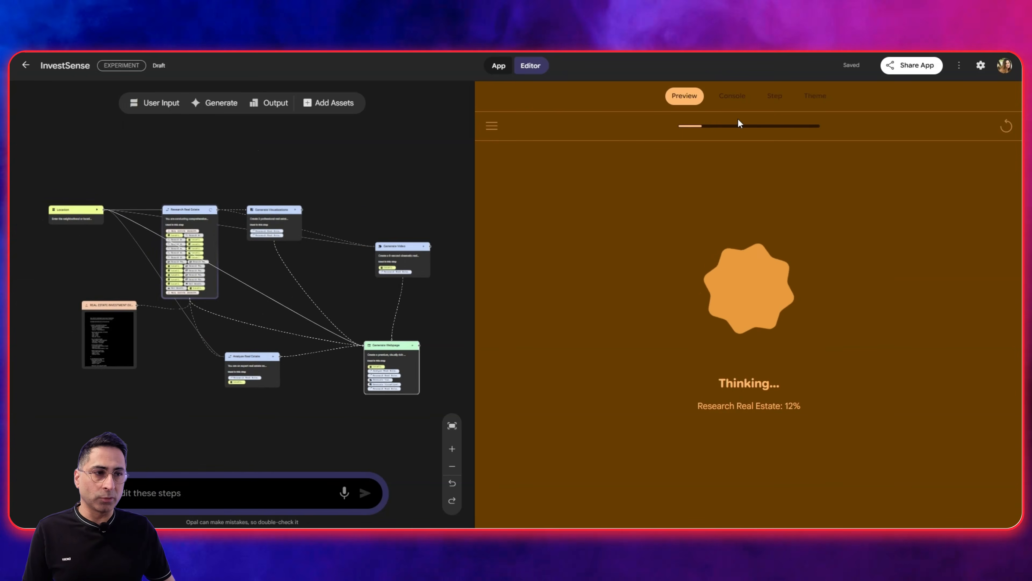
{"action": "left_click", "coordinate": [732, 95]}
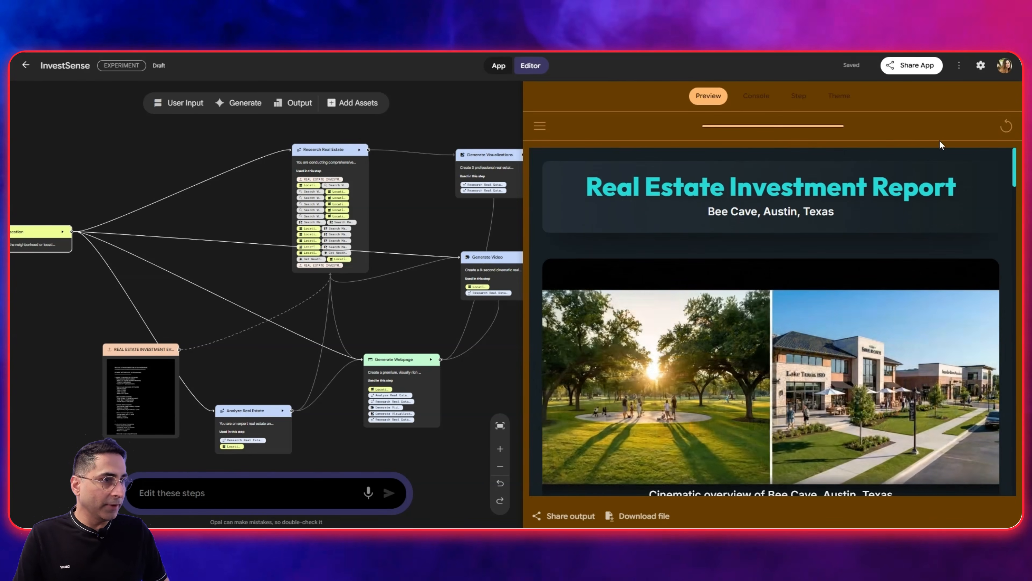
Show the finished Real Estate Investment Report in the full app view and examine its video, summary cards and charts.
{"action": "left_click", "coordinate": [499, 66]}
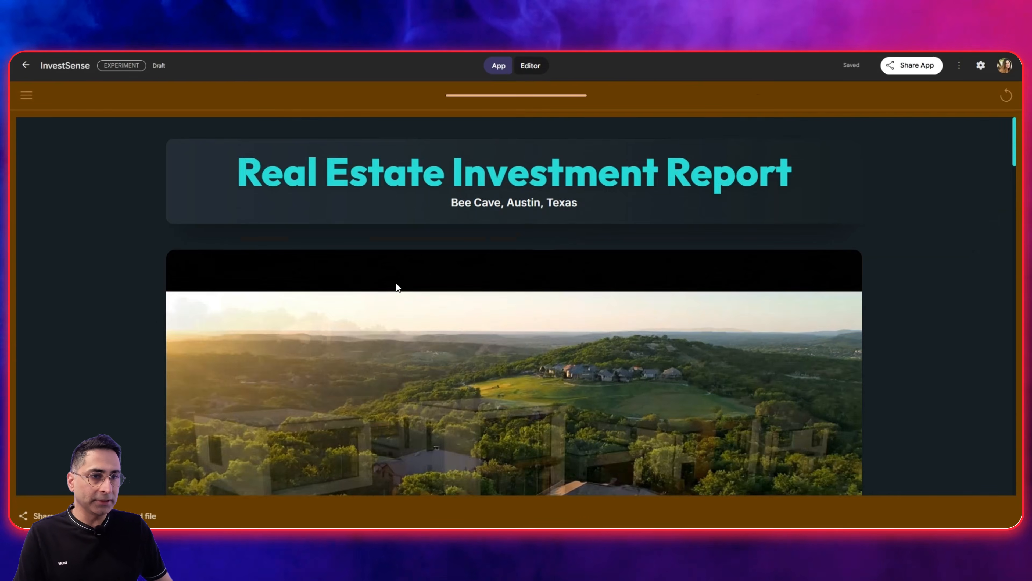
{"action": "scroll", "coordinate": [450, 179], "scroll_direction": "down", "scroll_amount": 1}
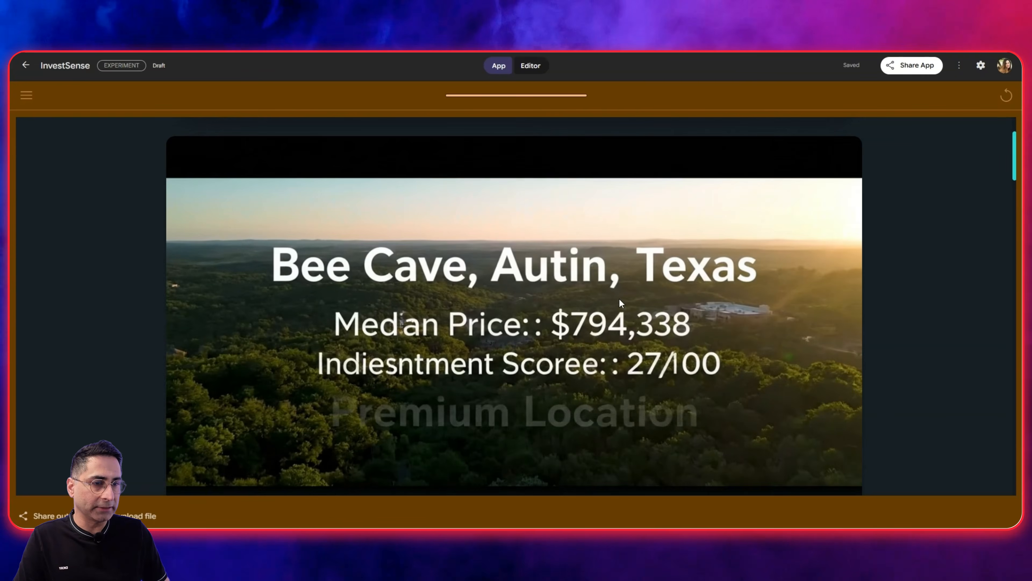
{"action": "scroll", "coordinate": [618, 298], "scroll_direction": "down", "scroll_amount": 1}
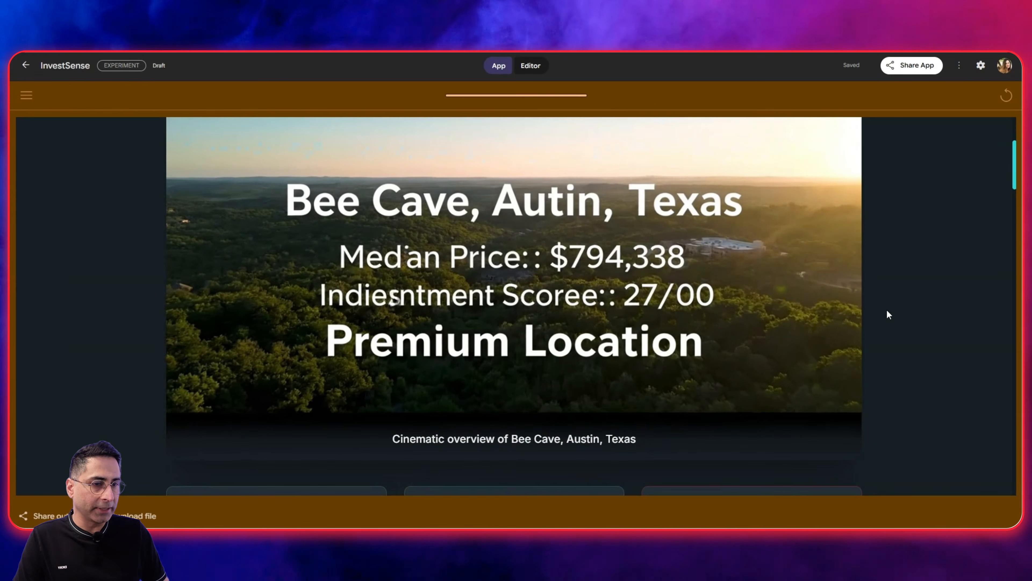
{"action": "scroll", "coordinate": [887, 311], "scroll_direction": "down", "scroll_amount": 9}
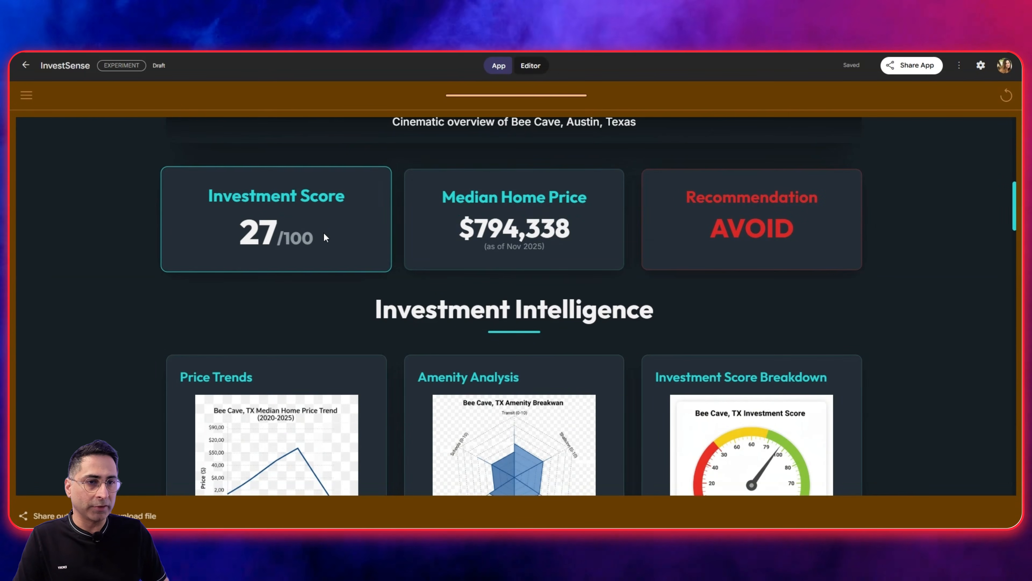
{"action": "scroll", "coordinate": [586, 207], "scroll_direction": "down", "scroll_amount": 1}
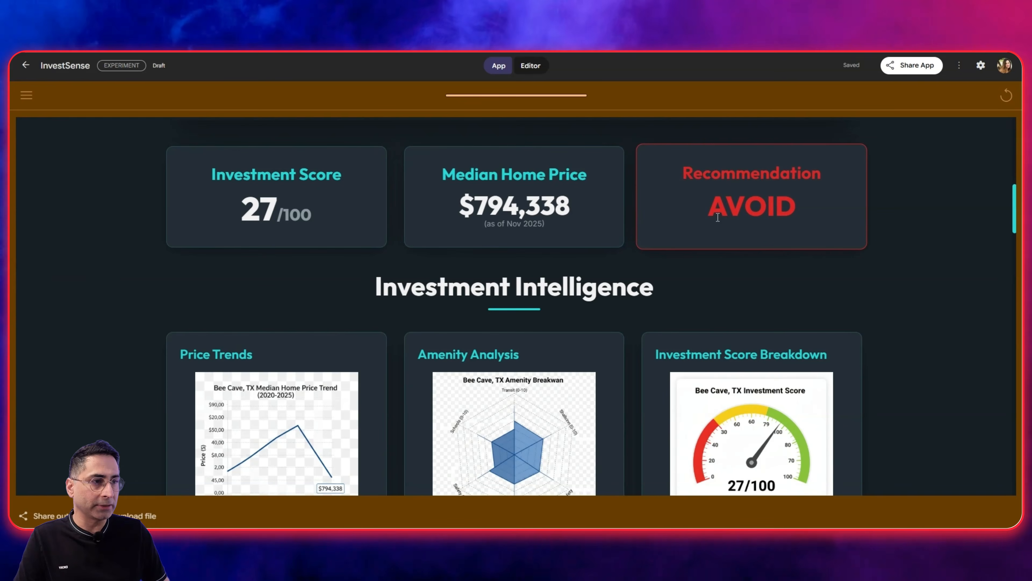
Read through the Bee Cave investment report from the Investment Intelligence charts and key metrics to the framework scoring and conclusion.
{"action": "scroll", "coordinate": [722, 214], "scroll_direction": "down", "scroll_amount": 7}
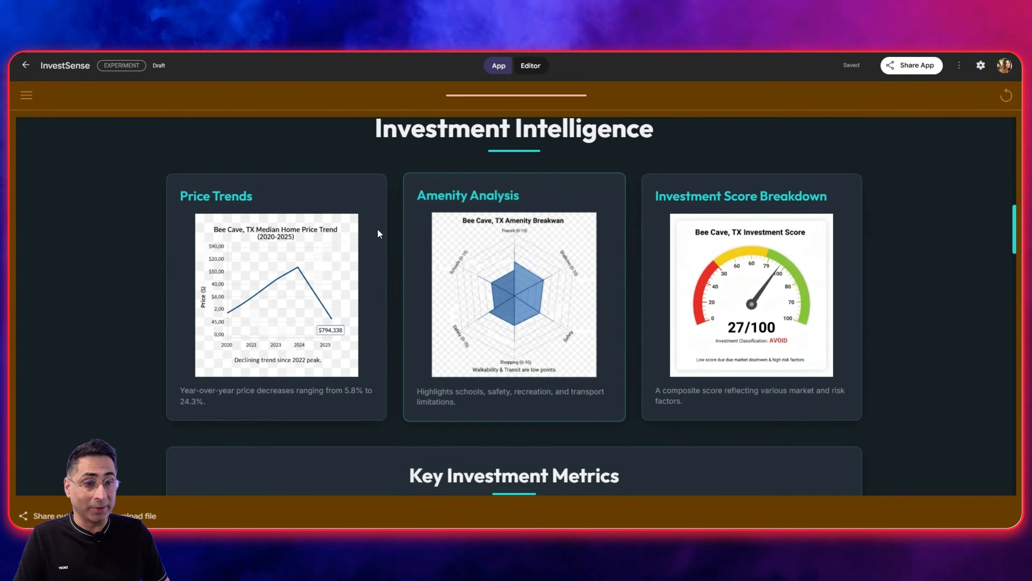
{"action": "scroll", "coordinate": [374, 246], "scroll_direction": "down", "scroll_amount": 2}
{"action": "scroll", "coordinate": [336, 266], "scroll_direction": "up", "scroll_amount": 4}
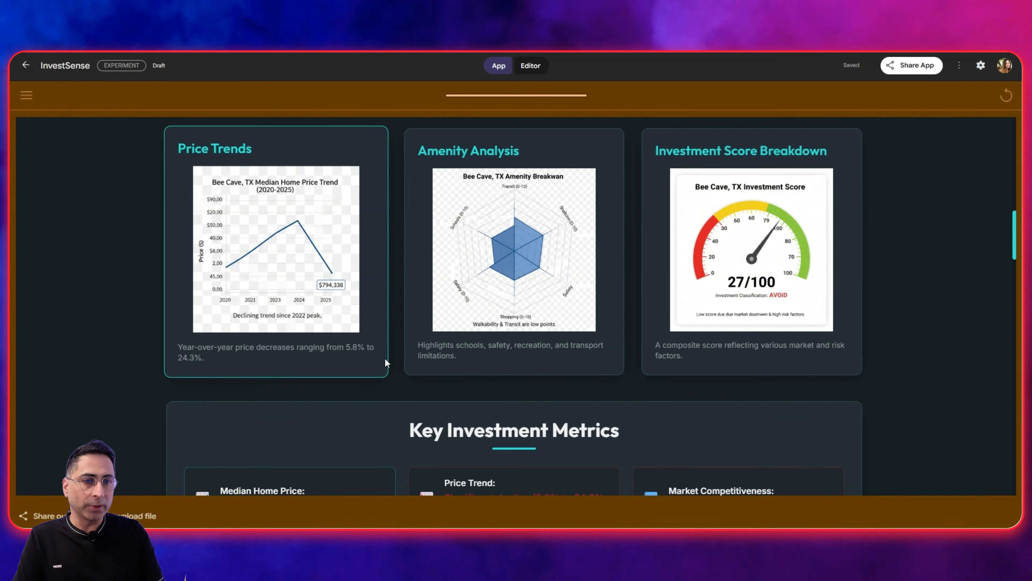
{"action": "scroll", "coordinate": [385, 357], "scroll_direction": "down", "scroll_amount": 4}
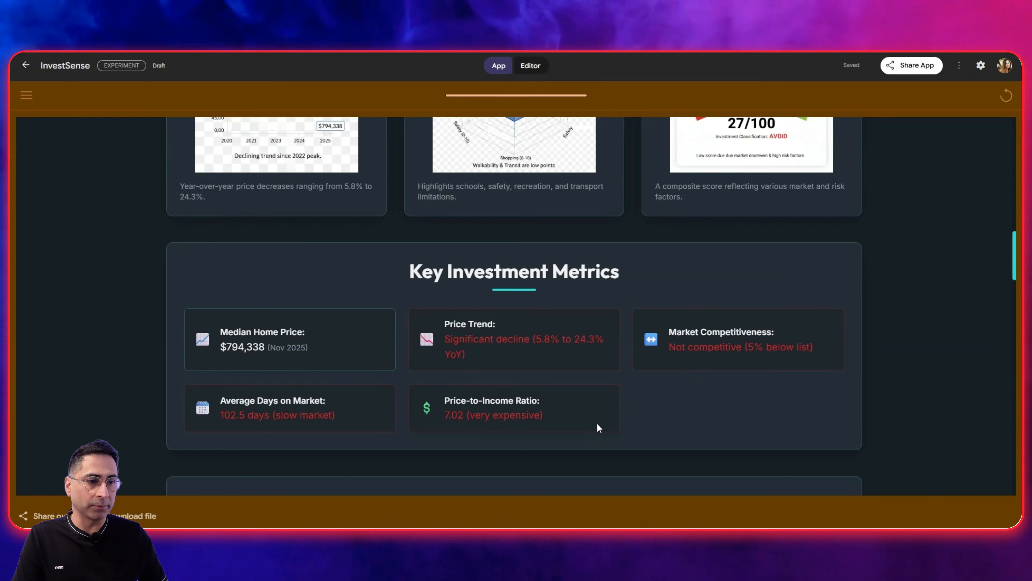
{"action": "scroll", "coordinate": [596, 423], "scroll_direction": "down", "scroll_amount": 7}
{"action": "scroll", "coordinate": [336, 349], "scroll_direction": "down", "scroll_amount": 1}
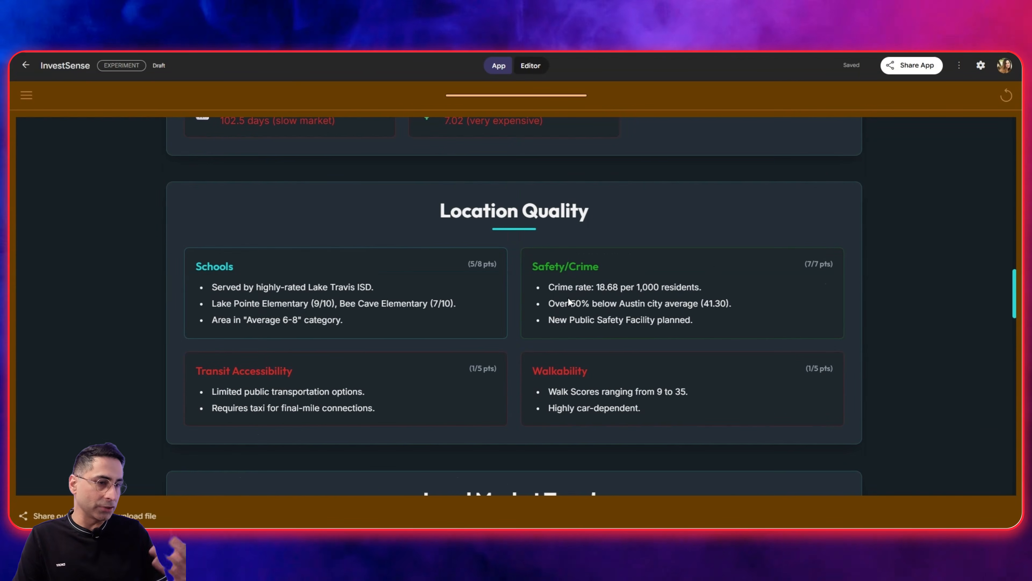
{"action": "scroll", "coordinate": [538, 280], "scroll_direction": "down", "scroll_amount": 9}
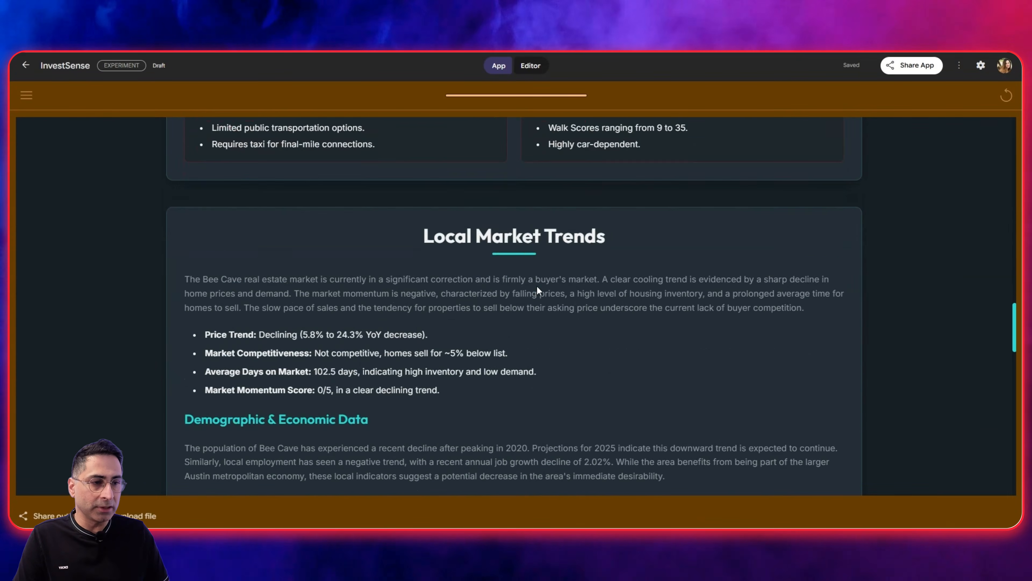
{"action": "scroll", "coordinate": [355, 271], "scroll_direction": "down", "scroll_amount": 15}
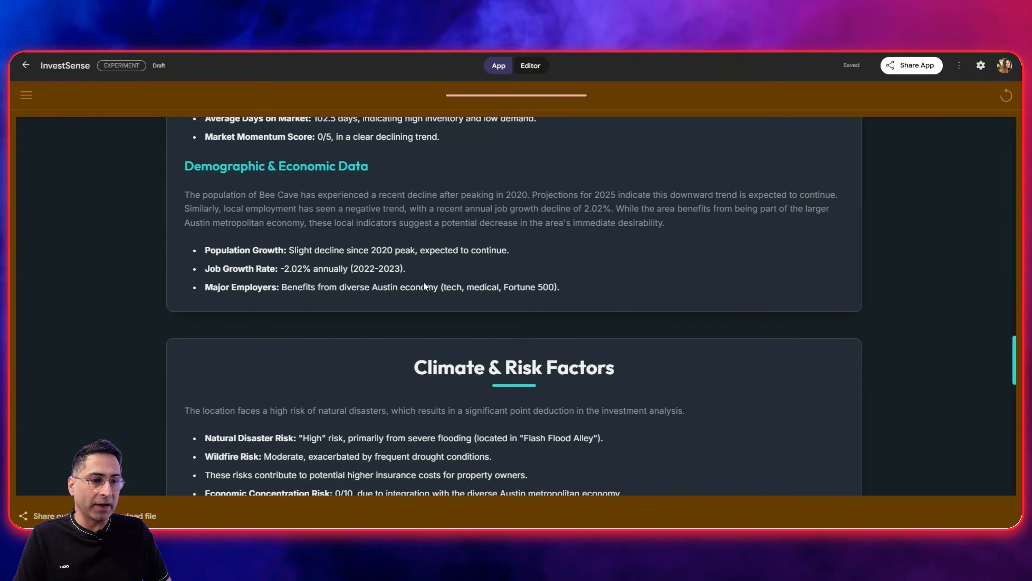
{"action": "scroll", "coordinate": [478, 318], "scroll_direction": "down", "scroll_amount": 3}
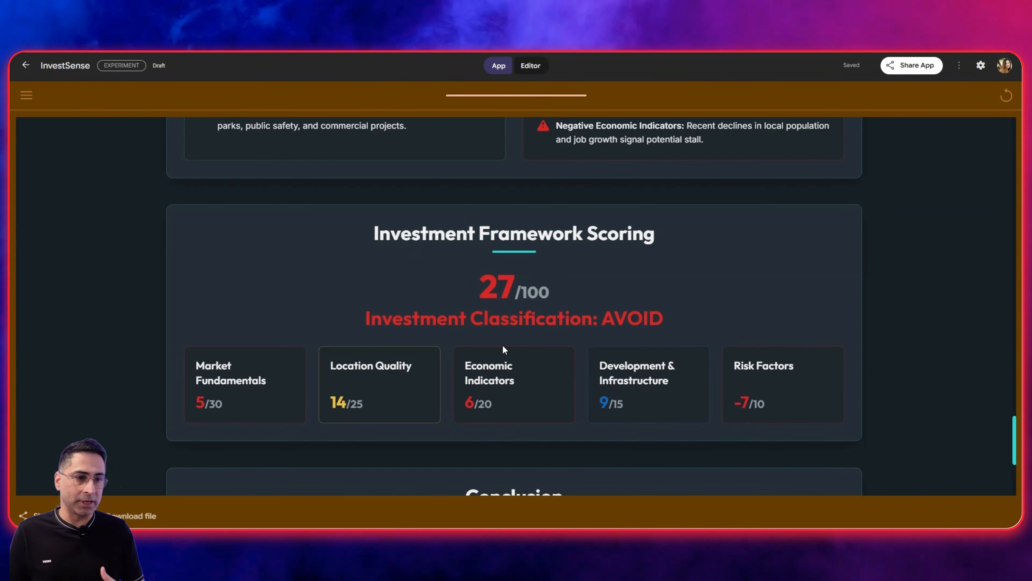
{"action": "scroll", "coordinate": [503, 348], "scroll_direction": "down", "scroll_amount": 5}
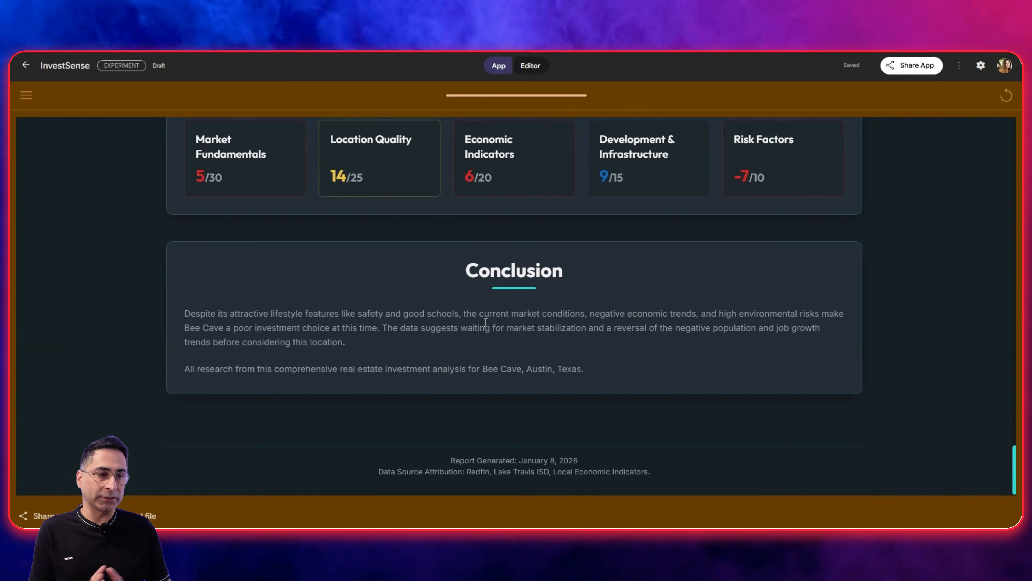
Compare the InvestSense report's video overview and summary cards with the earlier Bee Cave Real Estate Insights report in Gemini.
{"action": "scroll", "coordinate": [485, 322], "scroll_direction": "up", "scroll_amount": 20}
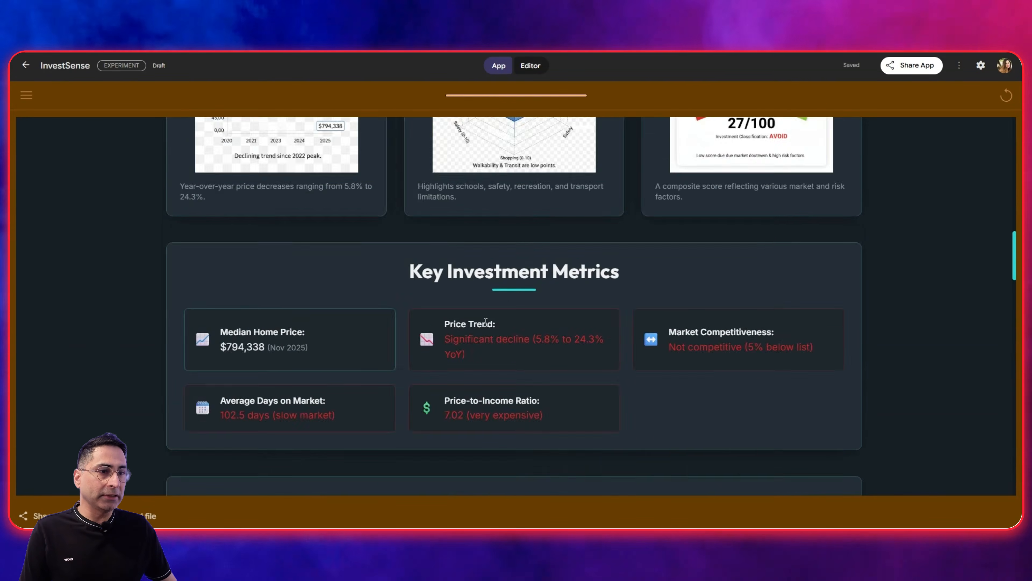
{"action": "scroll", "coordinate": [485, 322], "scroll_direction": "up", "scroll_amount": 10}
{"action": "scroll", "coordinate": [486, 324], "scroll_direction": "down", "scroll_amount": 3}
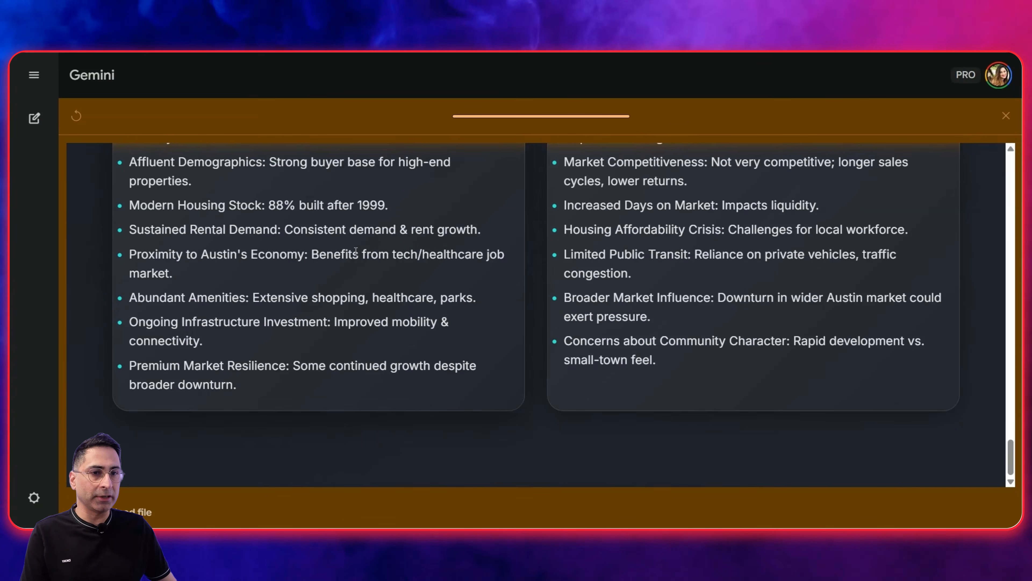
{"action": "scroll", "coordinate": [356, 251], "scroll_direction": "up", "scroll_amount": 20}
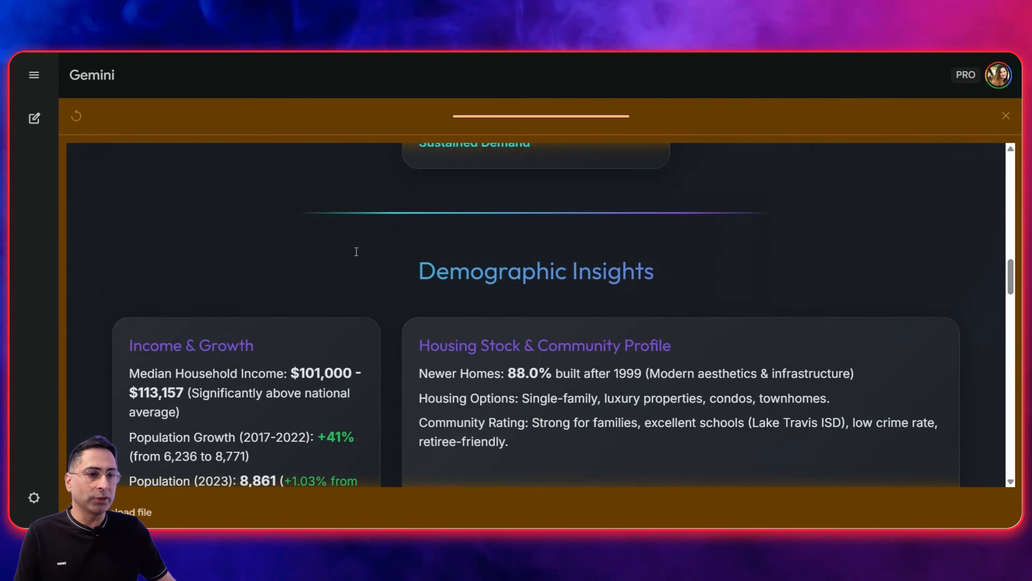
{"action": "scroll", "coordinate": [356, 251], "scroll_direction": "up", "scroll_amount": 6}
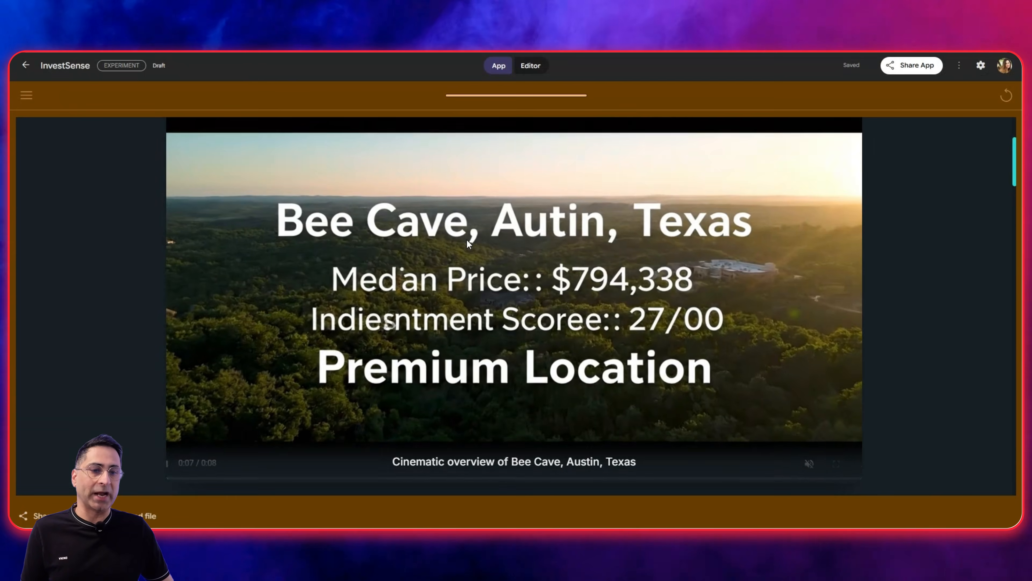
{"action": "scroll", "coordinate": [463, 247], "scroll_direction": "down", "scroll_amount": 6}
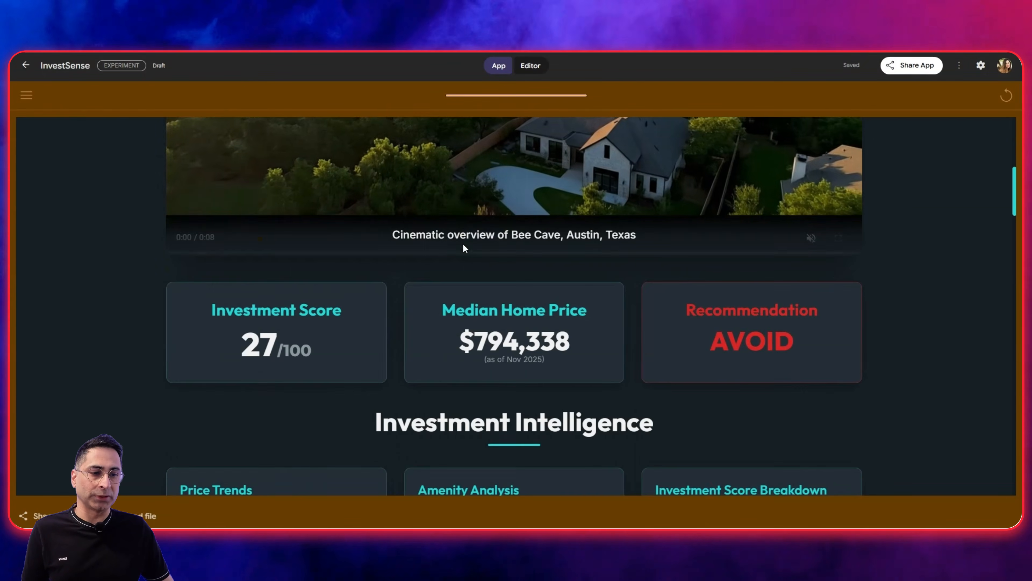
{"action": "scroll", "coordinate": [465, 248], "scroll_direction": "down", "scroll_amount": 1}
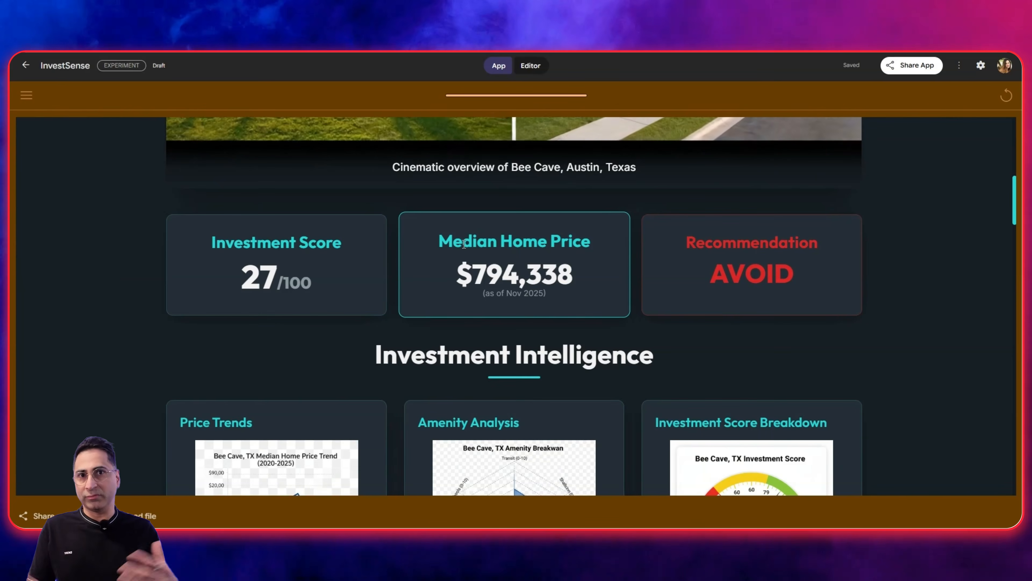